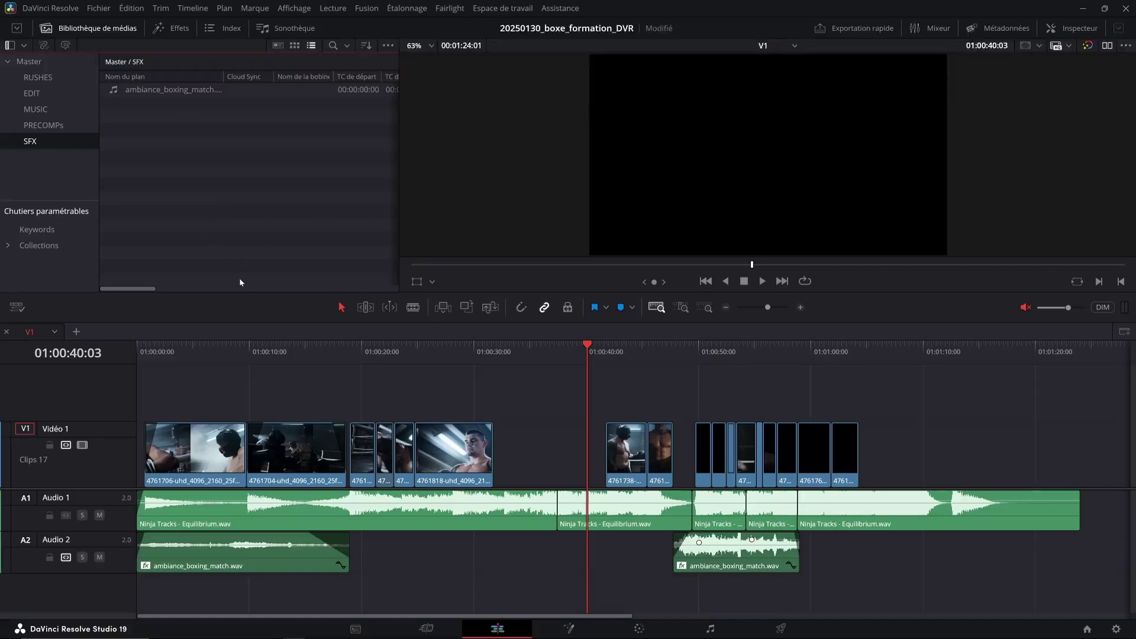
- Open the BAB_rushes timeline from the EDIT bin and examine its clips and the RUSHES bin
{"action": "left_click_drag", "start_coordinate": [479, 356], "coordinate": [390, 364]}
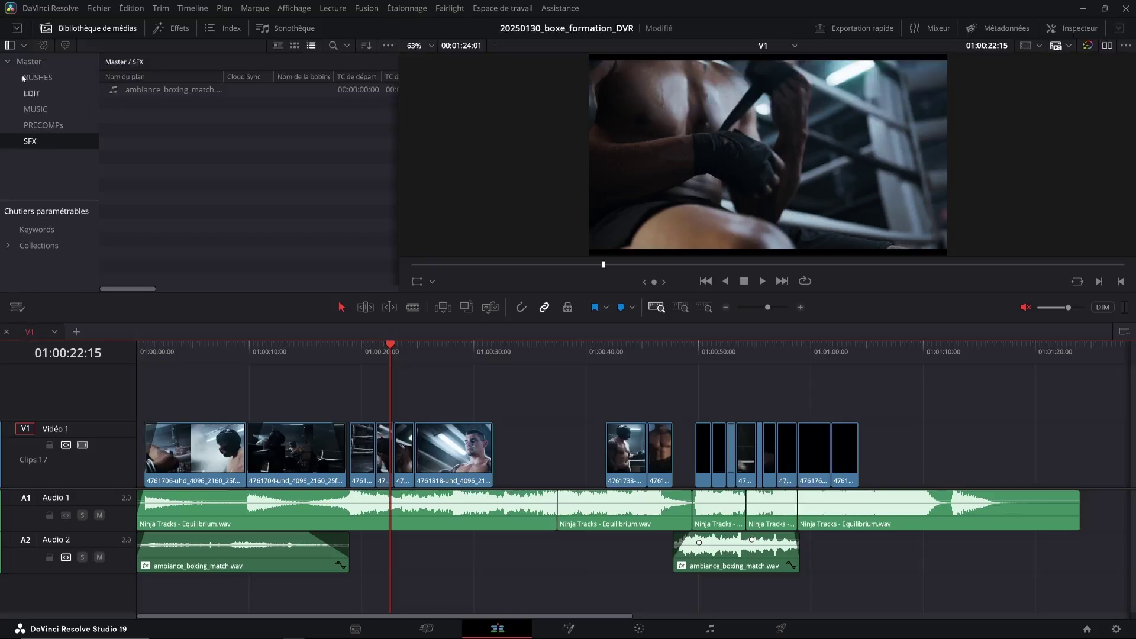
{"action": "left_click", "coordinate": [30, 93]}
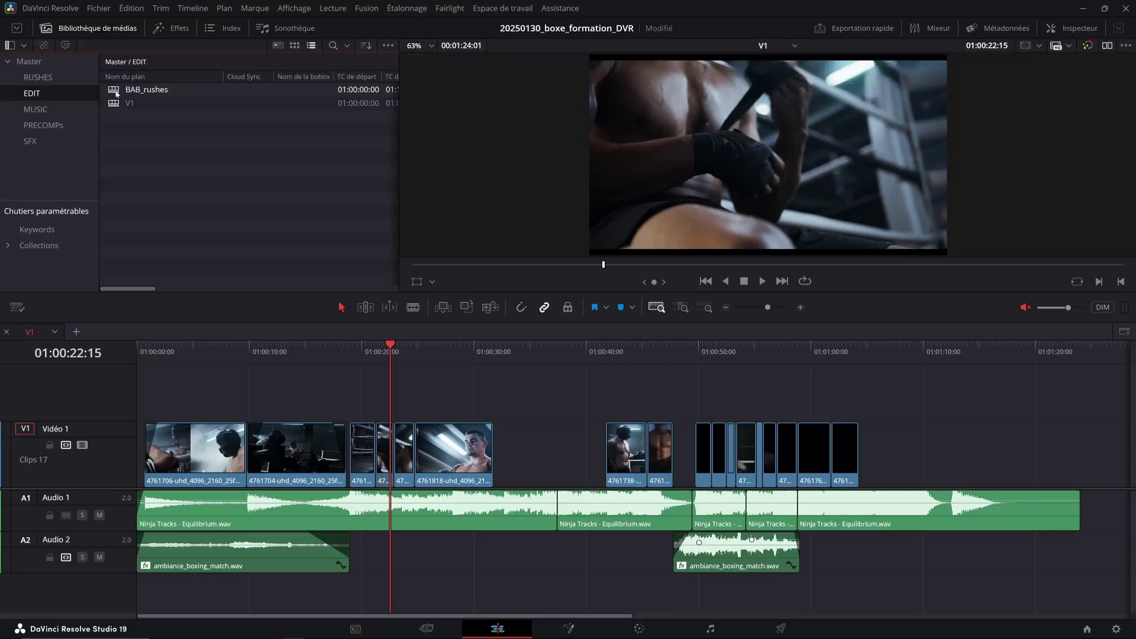
{"action": "double_click", "coordinate": [117, 92]}
{"action": "left_click_drag", "start_coordinate": [210, 358], "coordinate": [501, 379]}
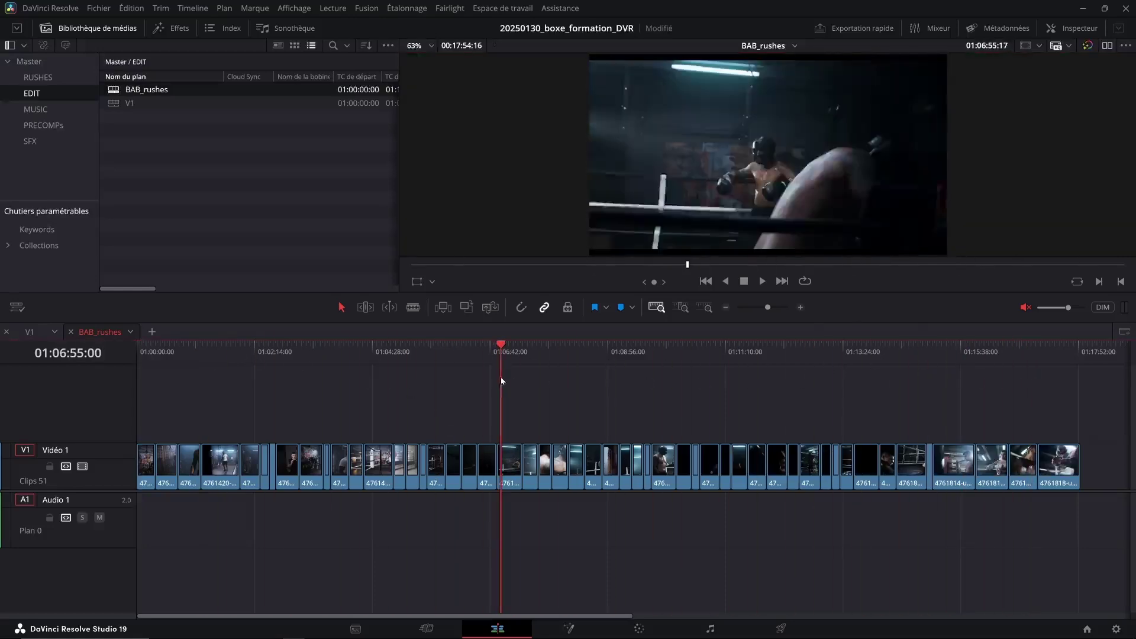
{"action": "left_click", "coordinate": [36, 77]}
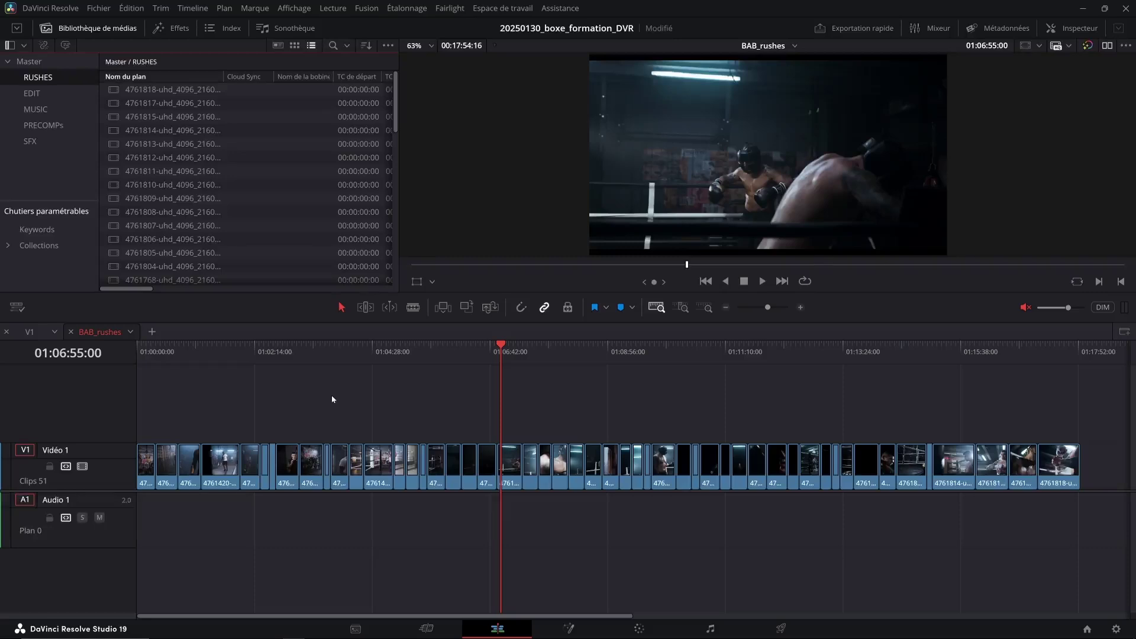
{"action": "left_click_drag", "start_coordinate": [253, 401], "coordinate": [892, 516]}
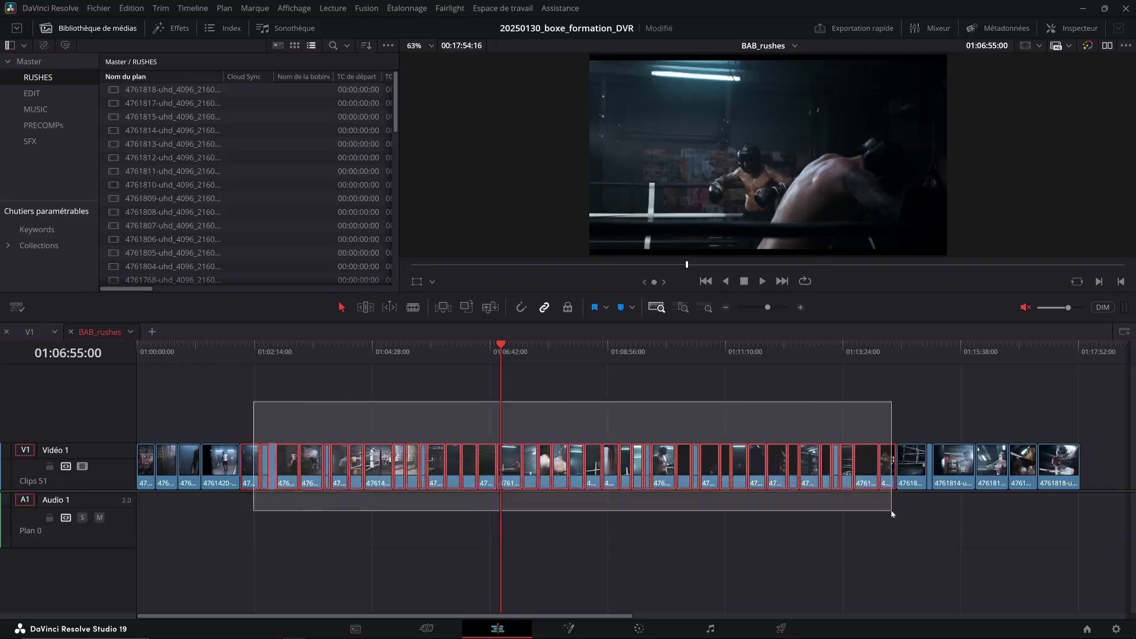
{"action": "left_click", "coordinate": [487, 380]}
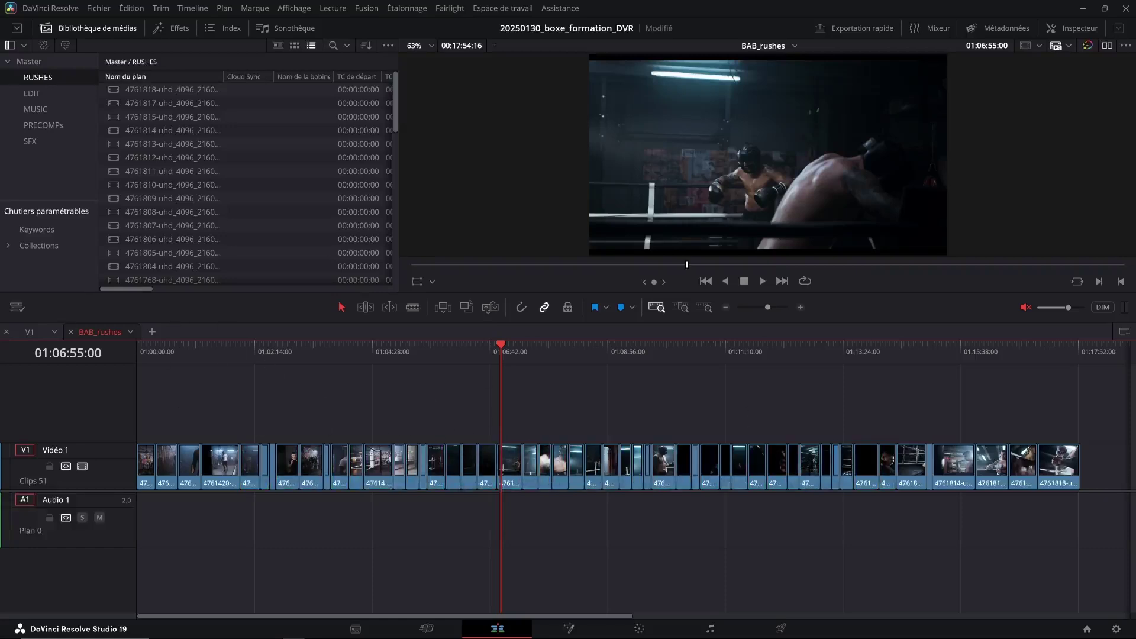
- Export the EDIT bin to the desktop (Bureau) as EDIT.drb
{"action": "left_click", "coordinate": [41, 95]}
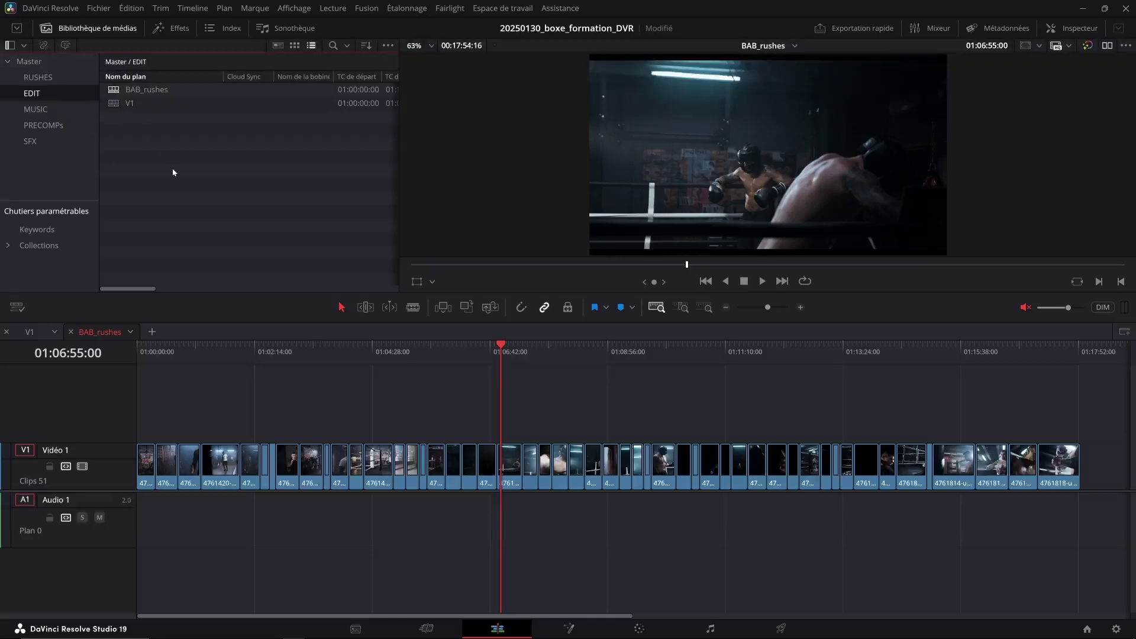
{"action": "right_click", "coordinate": [44, 93]}
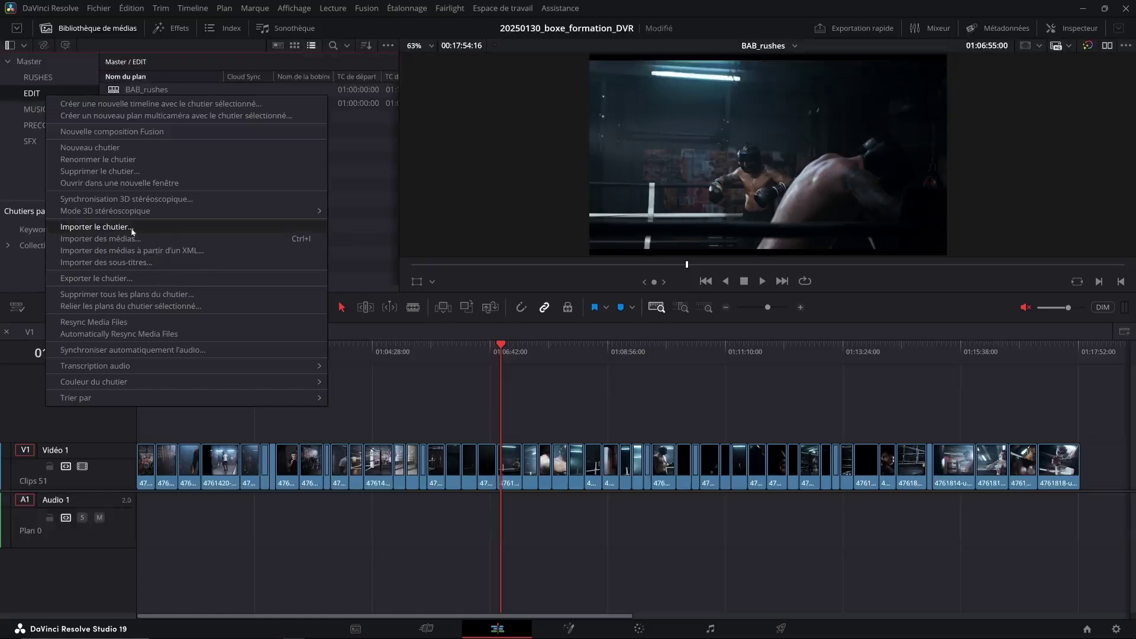
{"action": "left_click", "coordinate": [130, 279]}
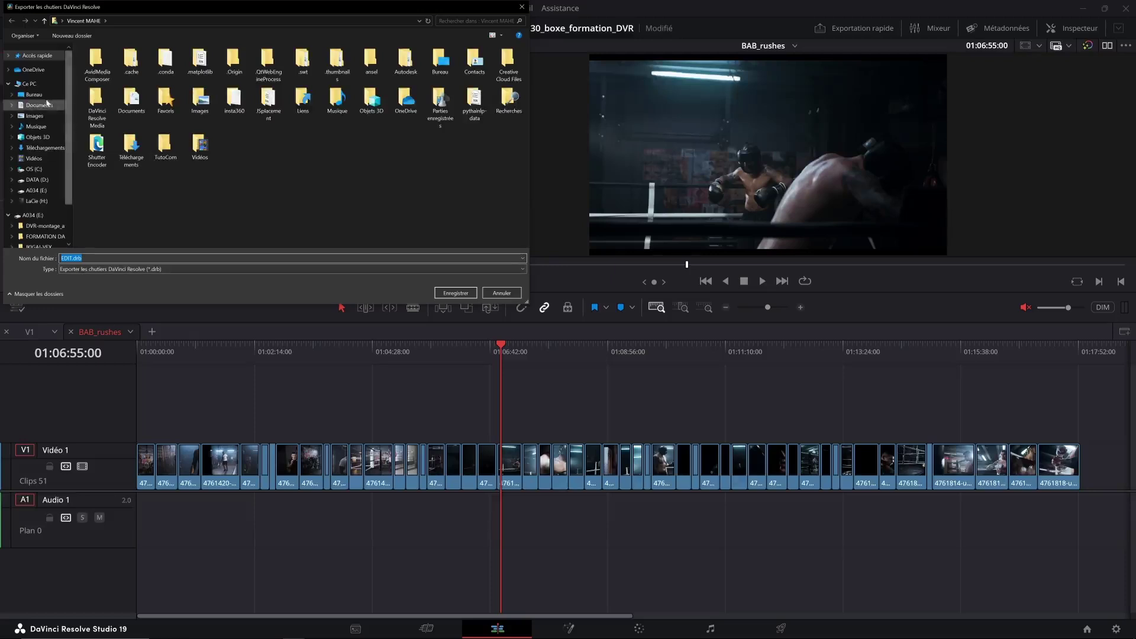
{"action": "left_click", "coordinate": [34, 95]}
{"action": "left_click", "coordinate": [456, 296]}
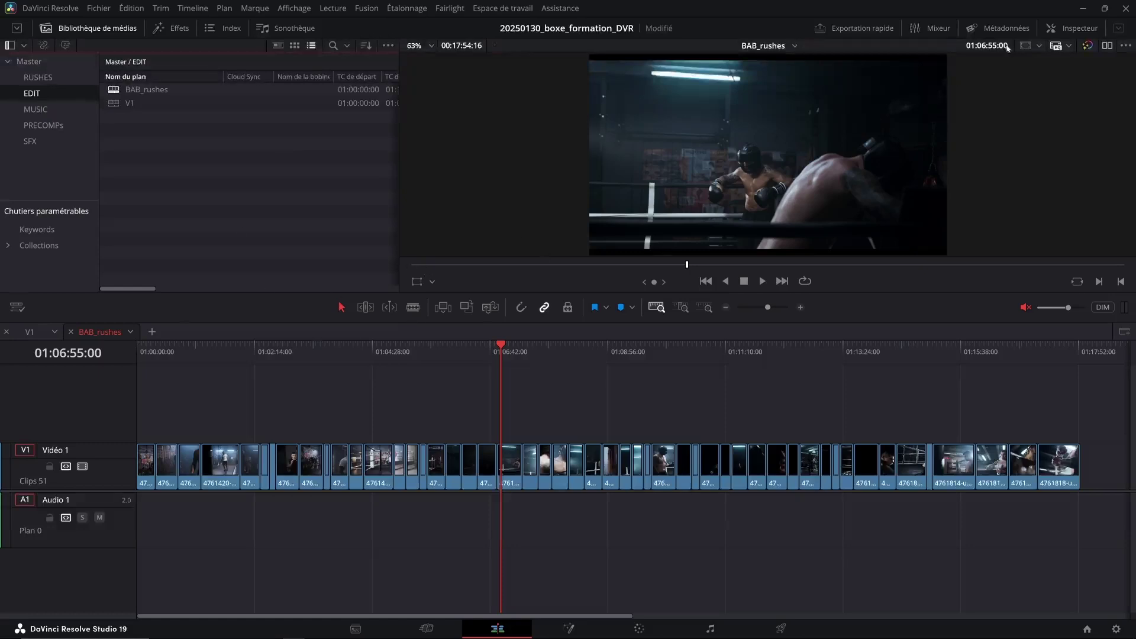
- Check the desktop for the exported EDIT.drb file and return to DaVinci Resolve
{"action": "left_click", "coordinate": [1082, 8]}
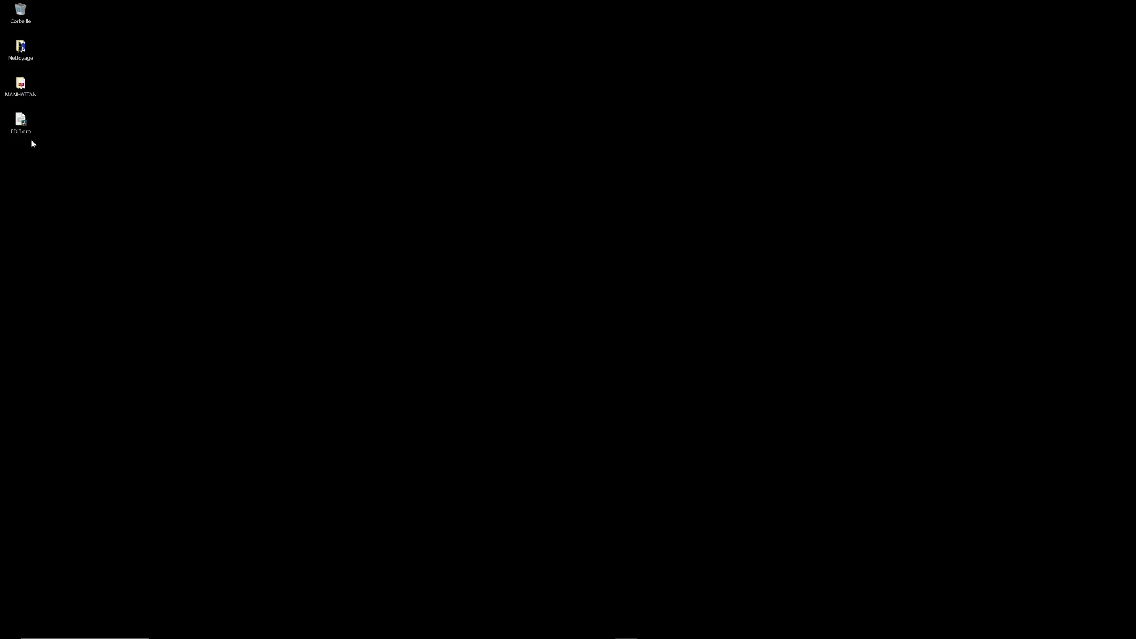
{"action": "mouse_move", "coordinate": [626, 637]}
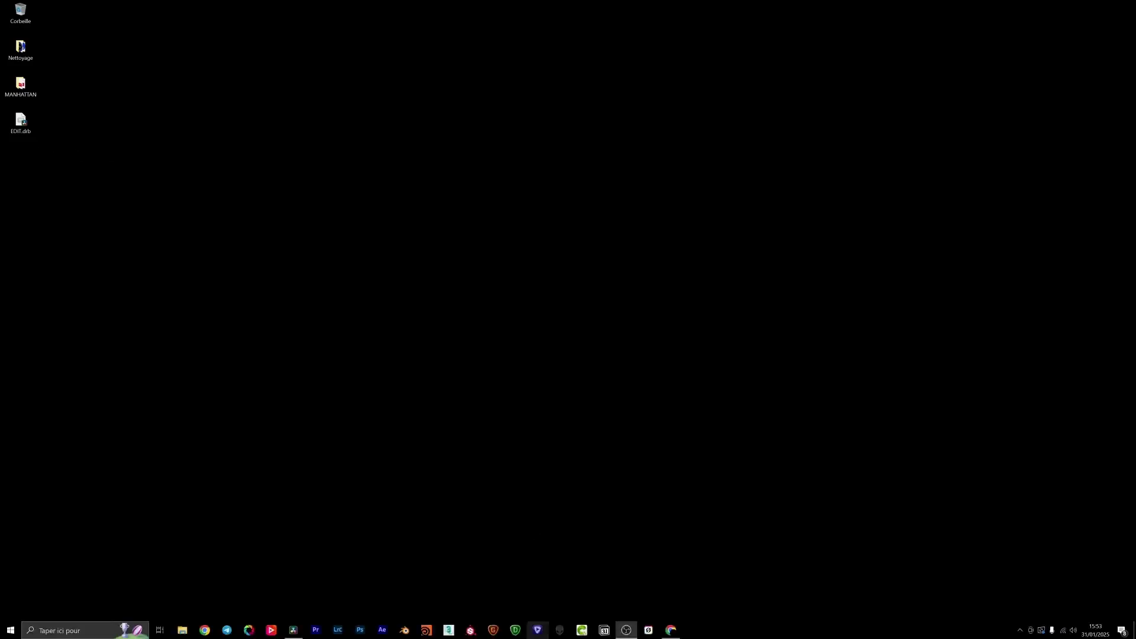
{"action": "left_click", "coordinate": [294, 630]}
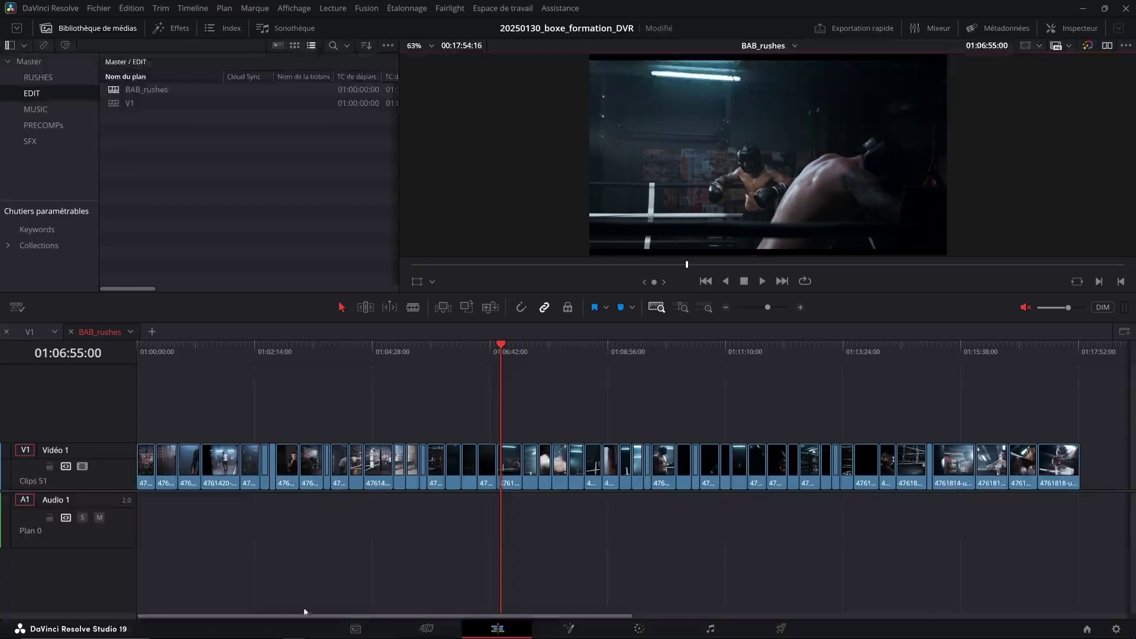
- Open the tuto_collection project from the TUTO library and show its Master bin
{"action": "left_click", "coordinate": [1087, 629]}
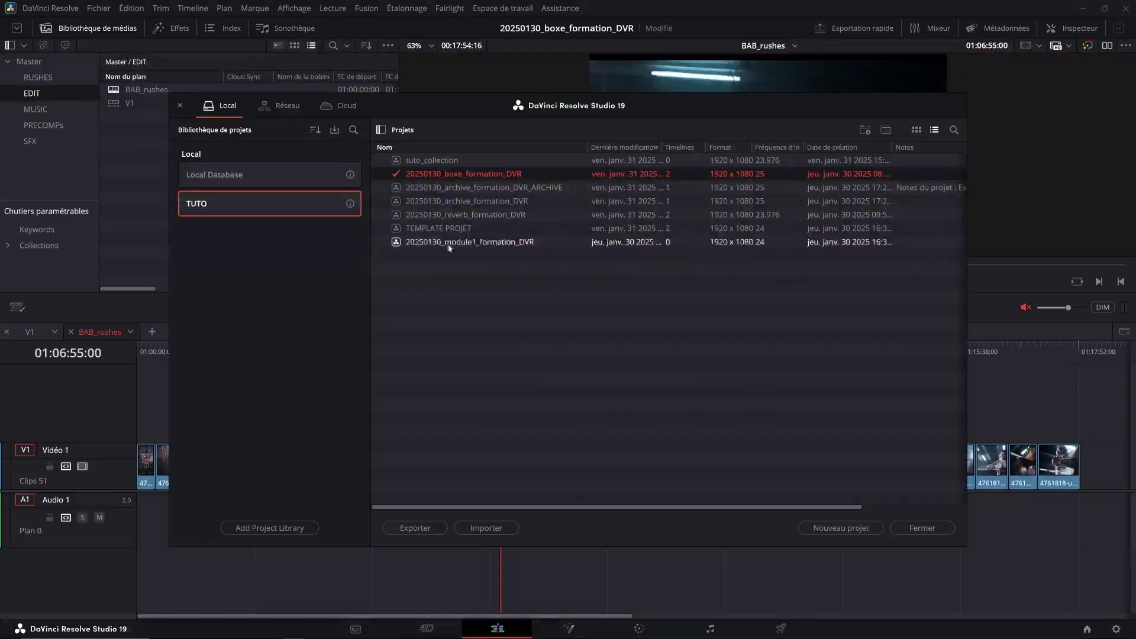
{"action": "double_click", "coordinate": [448, 161]}
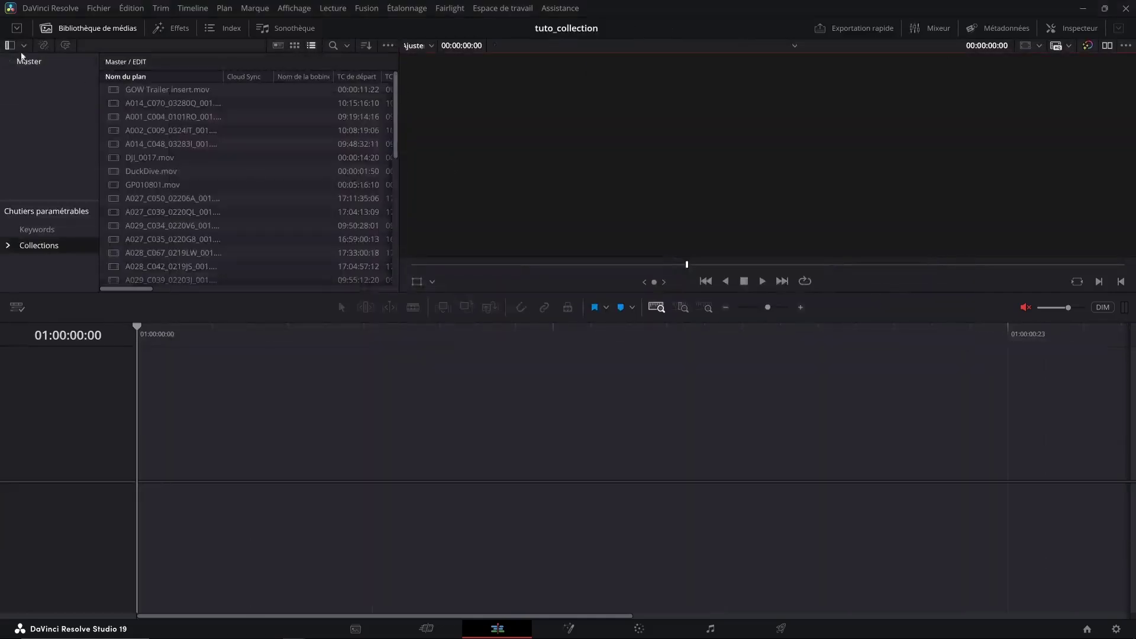
{"action": "left_click", "coordinate": [27, 60]}
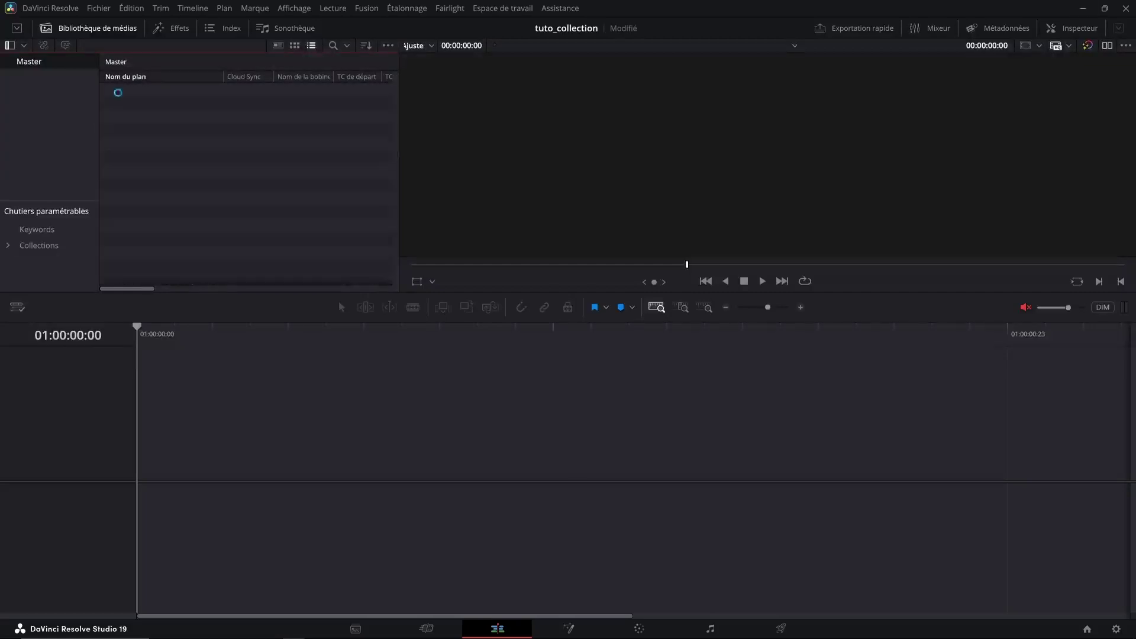
- On the Media page, import the EDIT.drb bin file from the desktop into the Master bin
{"action": "left_click", "coordinate": [372, 632]}
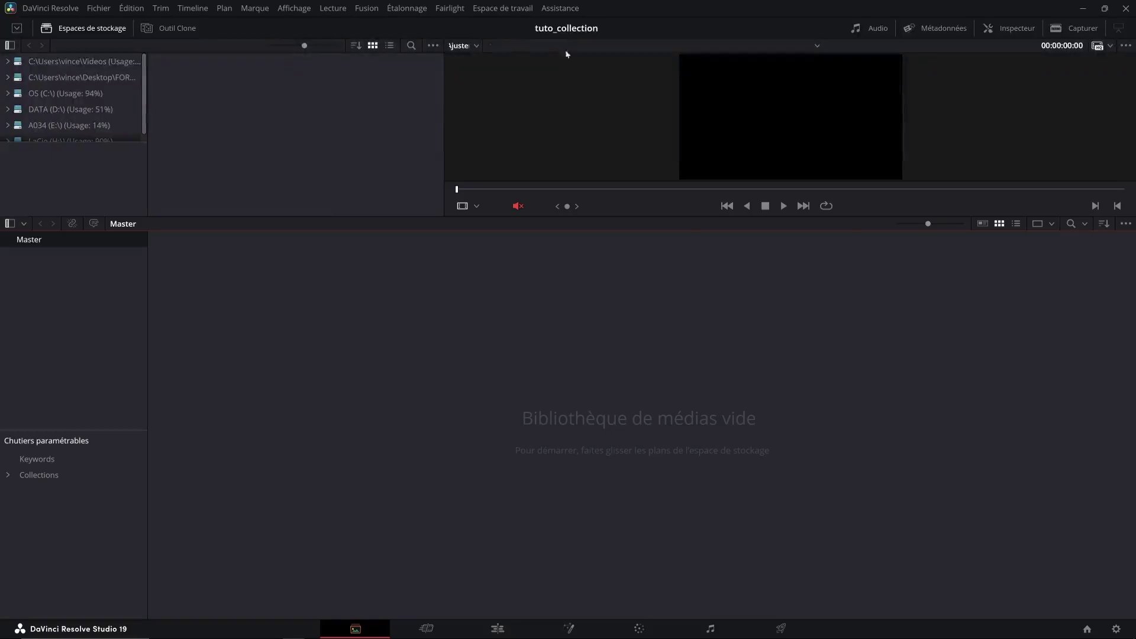
{"action": "right_click", "coordinate": [241, 289]}
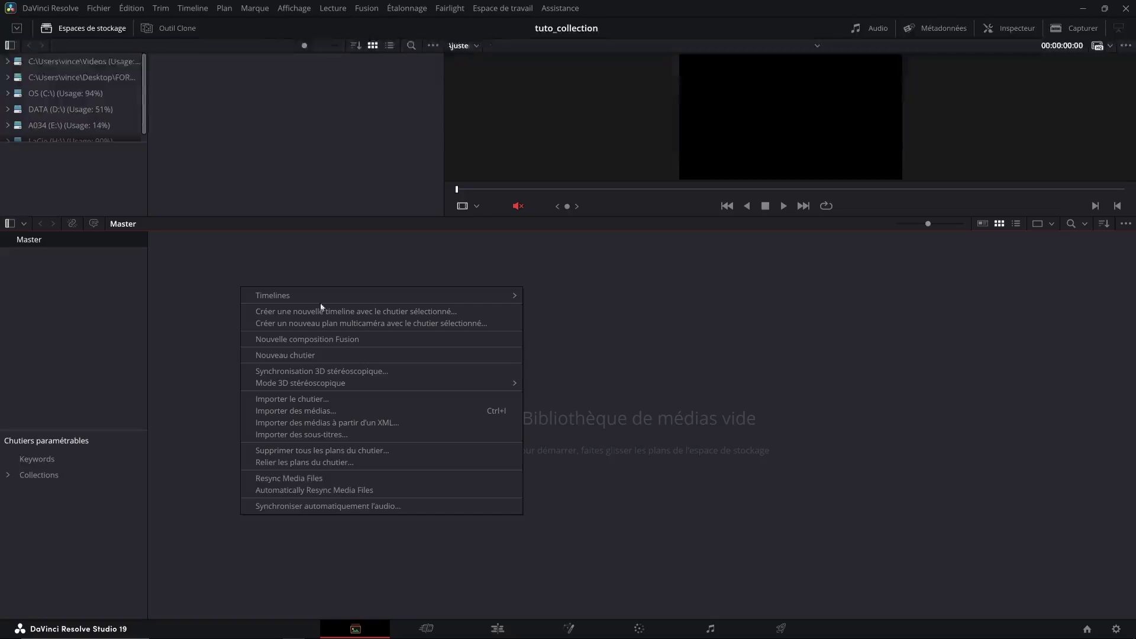
{"action": "left_click", "coordinate": [313, 403]}
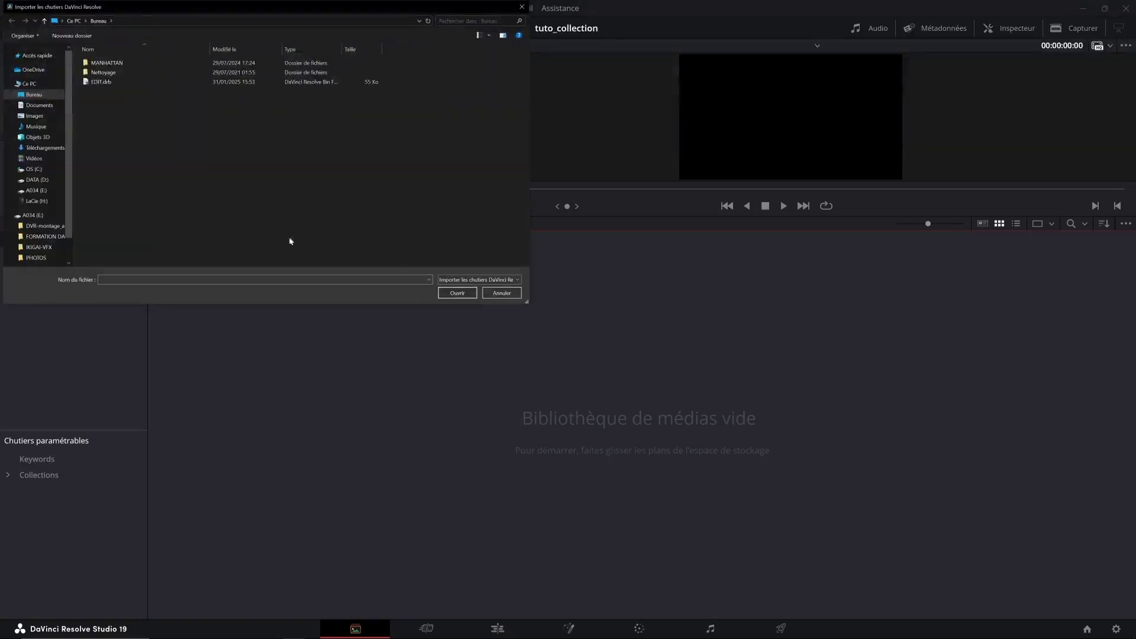
{"action": "left_click", "coordinate": [109, 83]}
{"action": "left_click", "coordinate": [461, 294]}
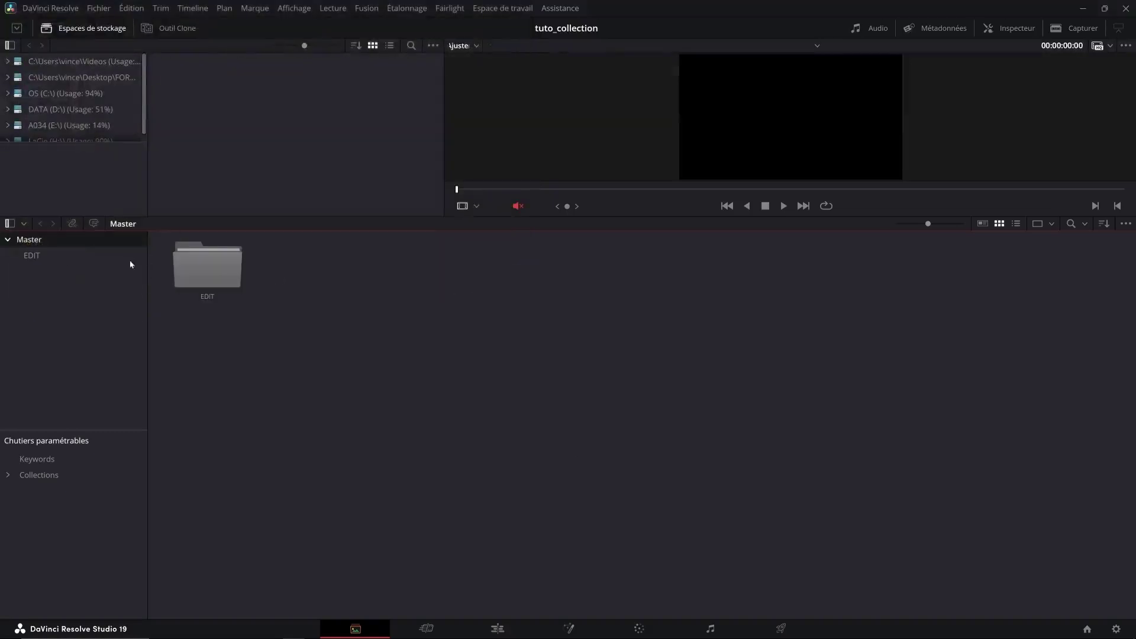
- Show the imported EDIT bin as a list and examine its timelines, media clips and file paths
{"action": "left_click", "coordinate": [55, 258]}
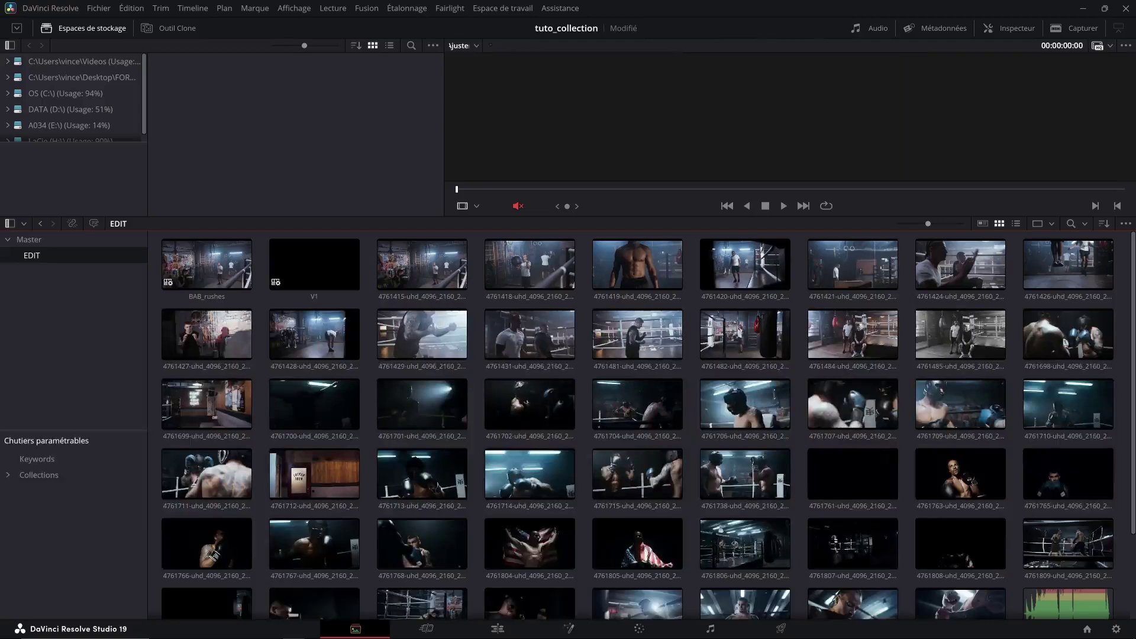
{"action": "key", "text": "ctrl+shift+l"}
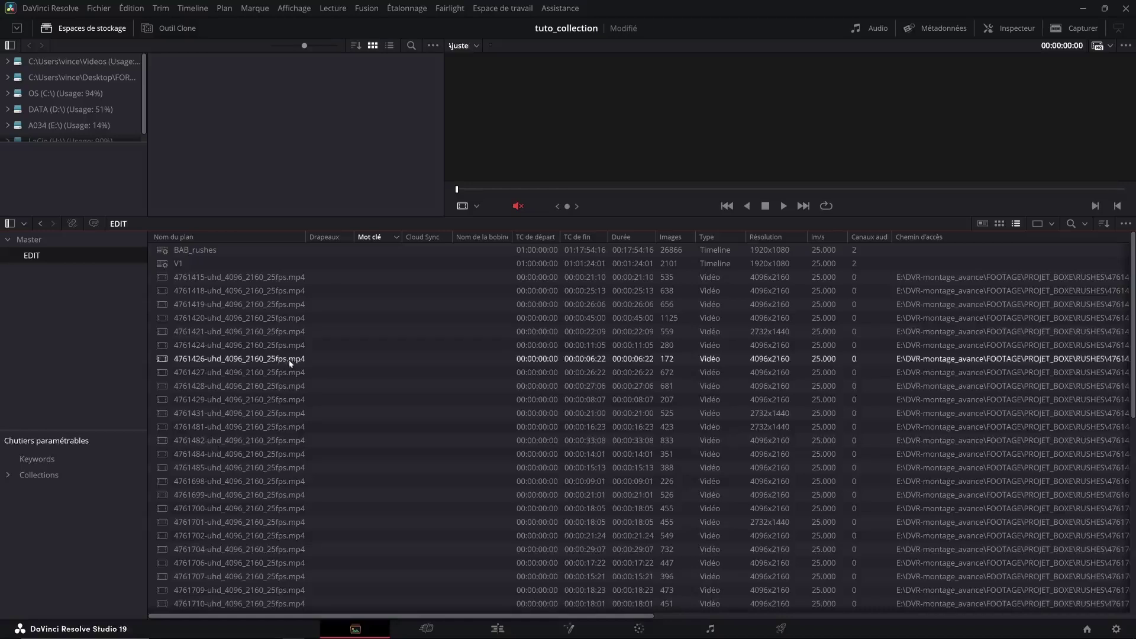
{"action": "scroll", "coordinate": [202, 370], "scroll_direction": "down", "scroll_amount": 9}
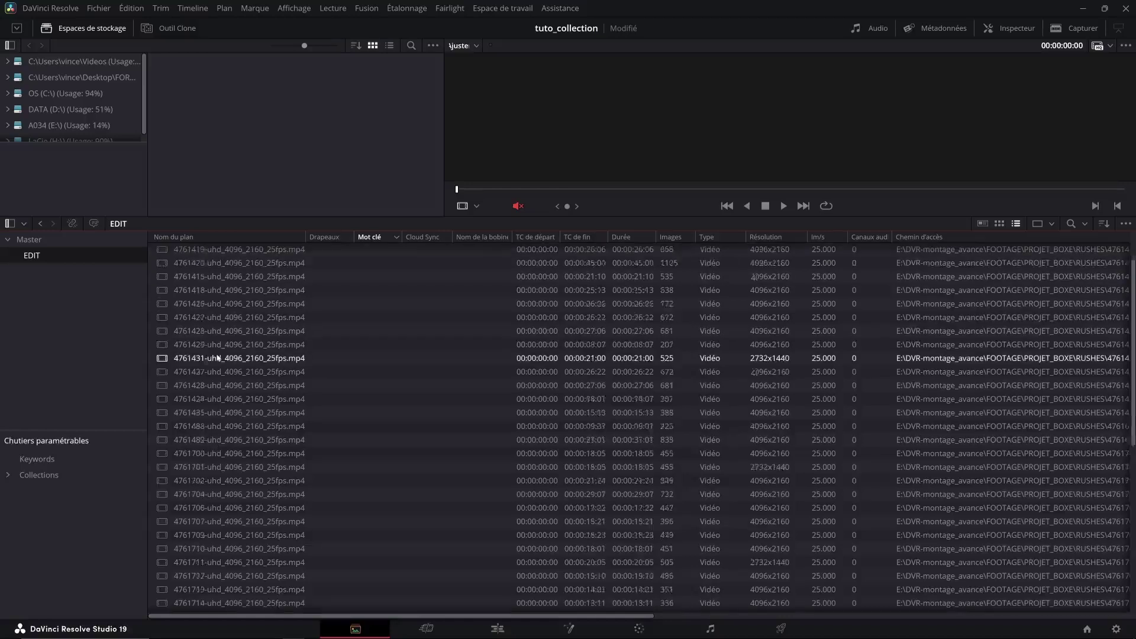
{"action": "scroll", "coordinate": [203, 374], "scroll_direction": "up", "scroll_amount": 9}
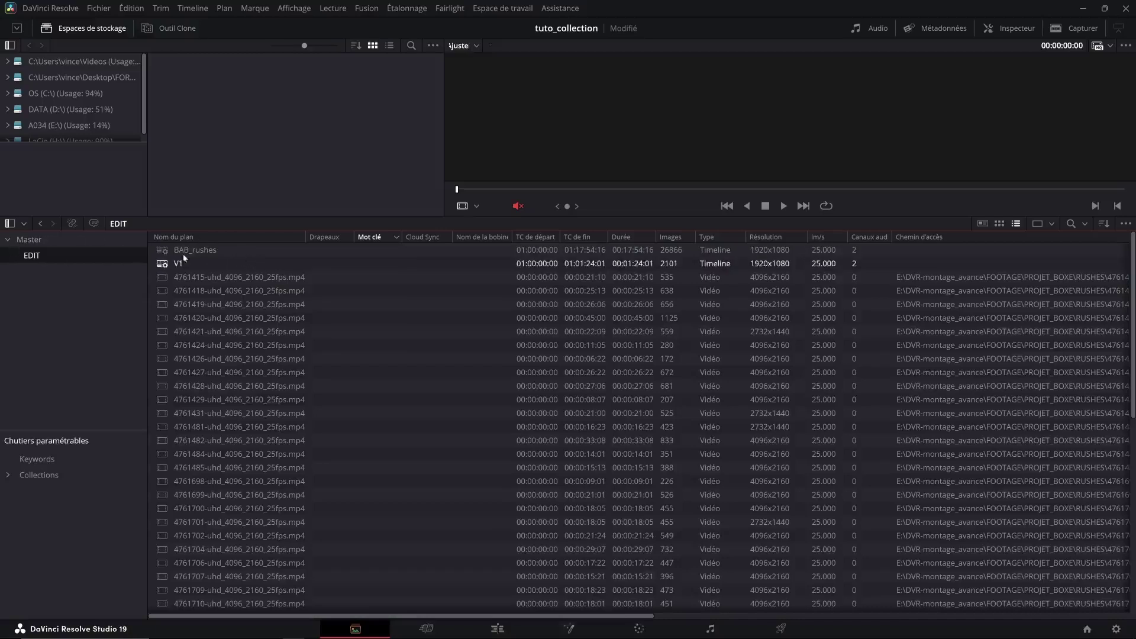
{"action": "scroll", "coordinate": [315, 318], "scroll_direction": "down", "scroll_amount": 10}
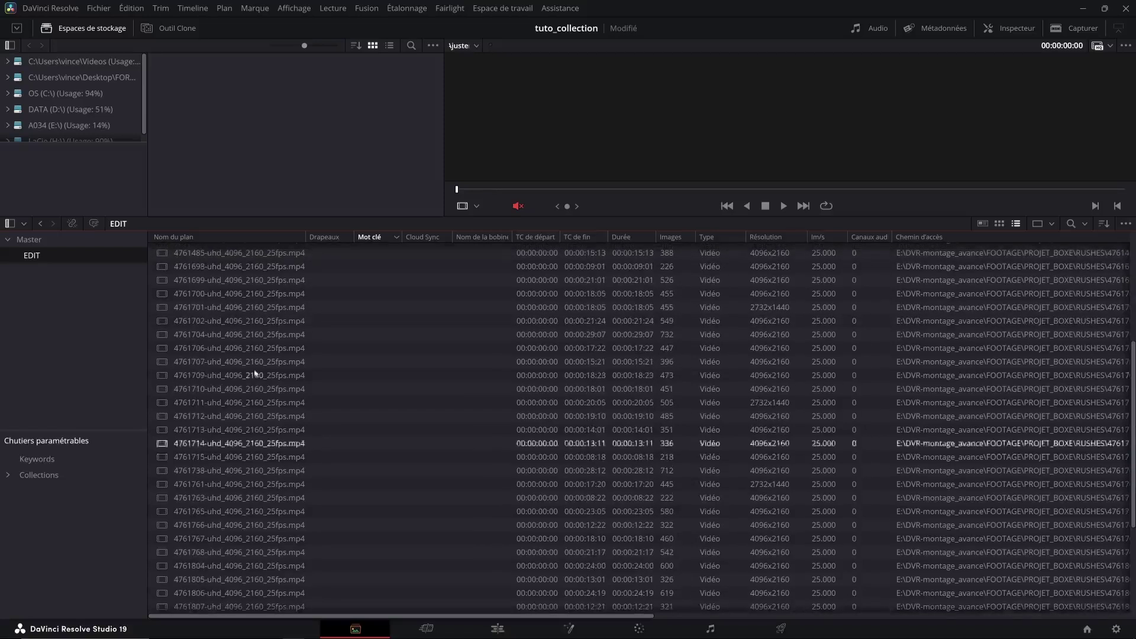
{"action": "scroll", "coordinate": [248, 361], "scroll_direction": "up", "scroll_amount": 10}
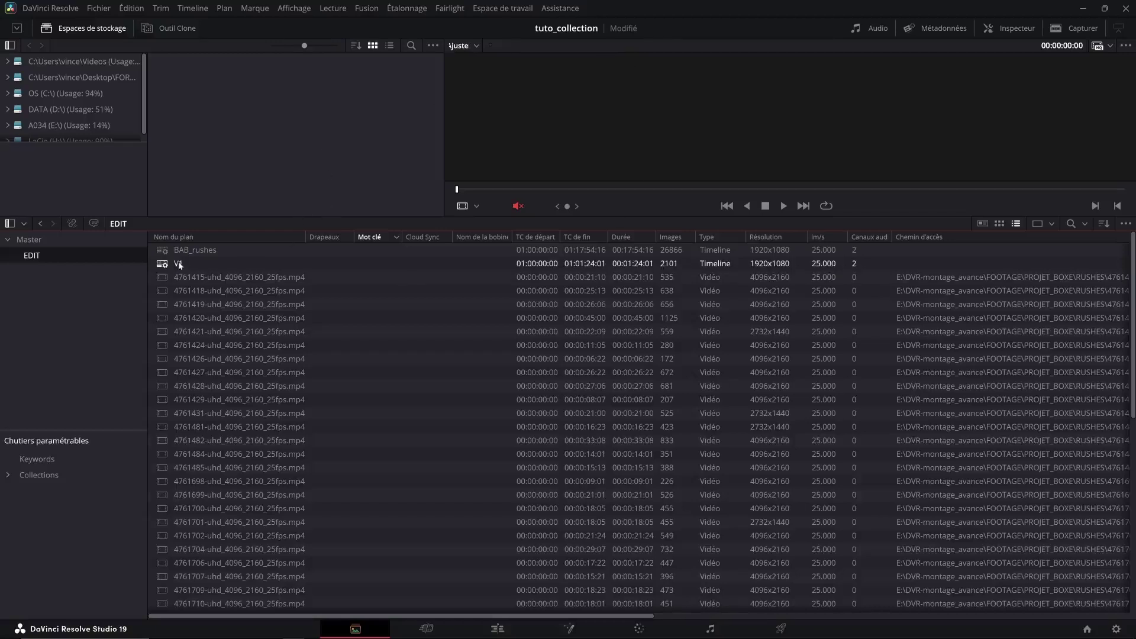
- On the Edit page, open the imported BAB_rushes timeline, followed by the V1 timeline
{"action": "left_click", "coordinate": [515, 622]}
{"action": "left_click_drag", "start_coordinate": [355, 289], "coordinate": [71, 288]}
{"action": "double_click", "coordinate": [118, 93]}
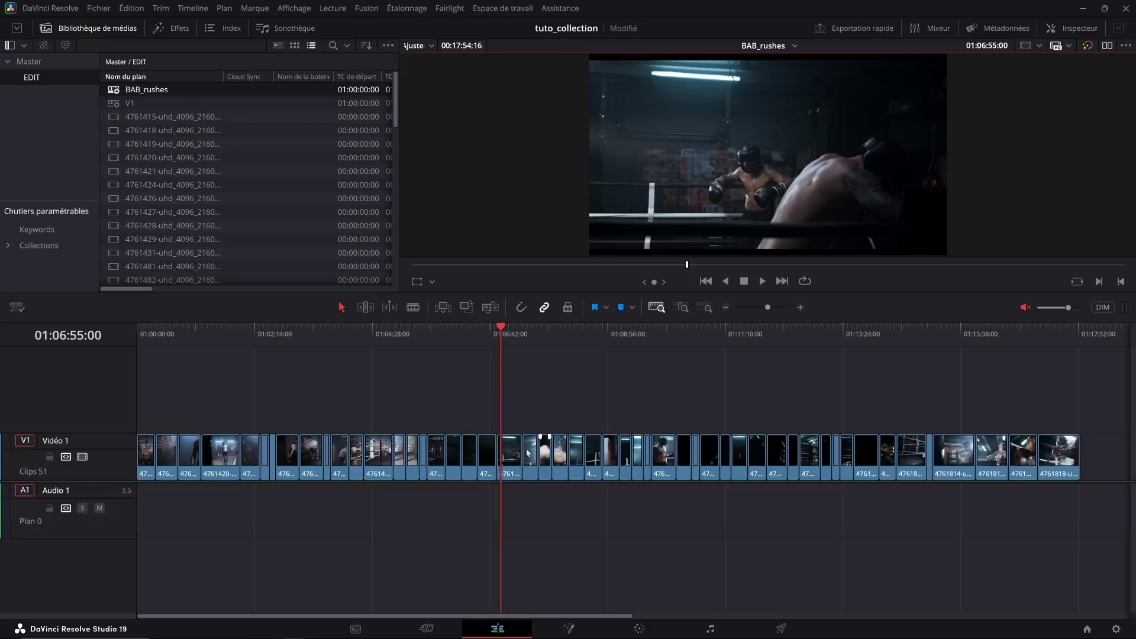
{"action": "double_click", "coordinate": [113, 104]}
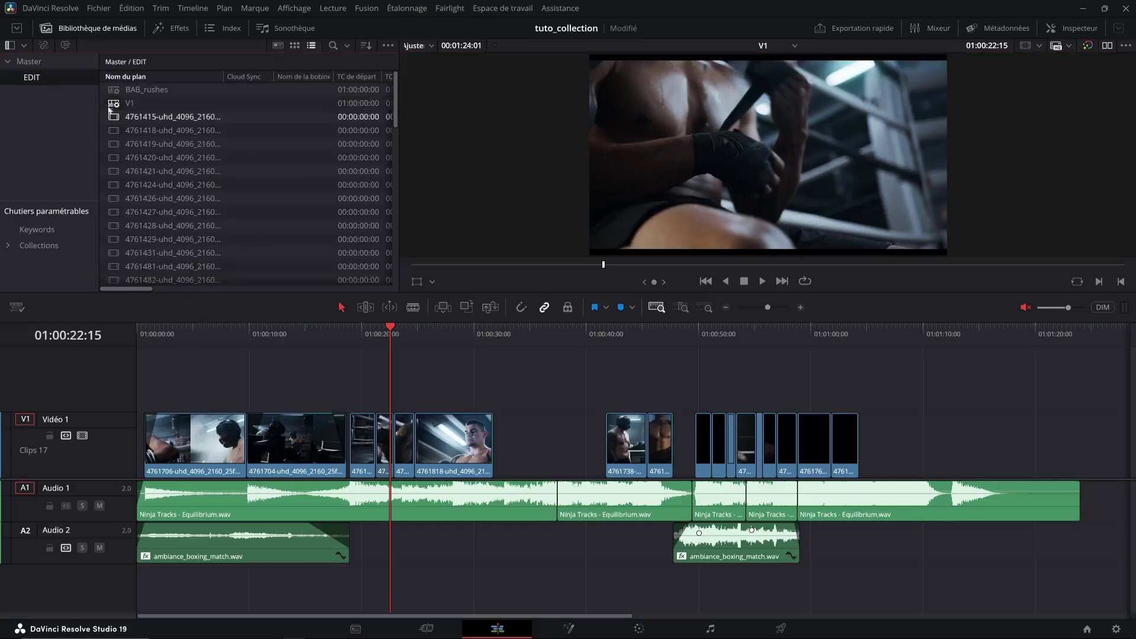
- Create two new bins inside the Master bin, keeping their default names
{"action": "left_click", "coordinate": [28, 62]}
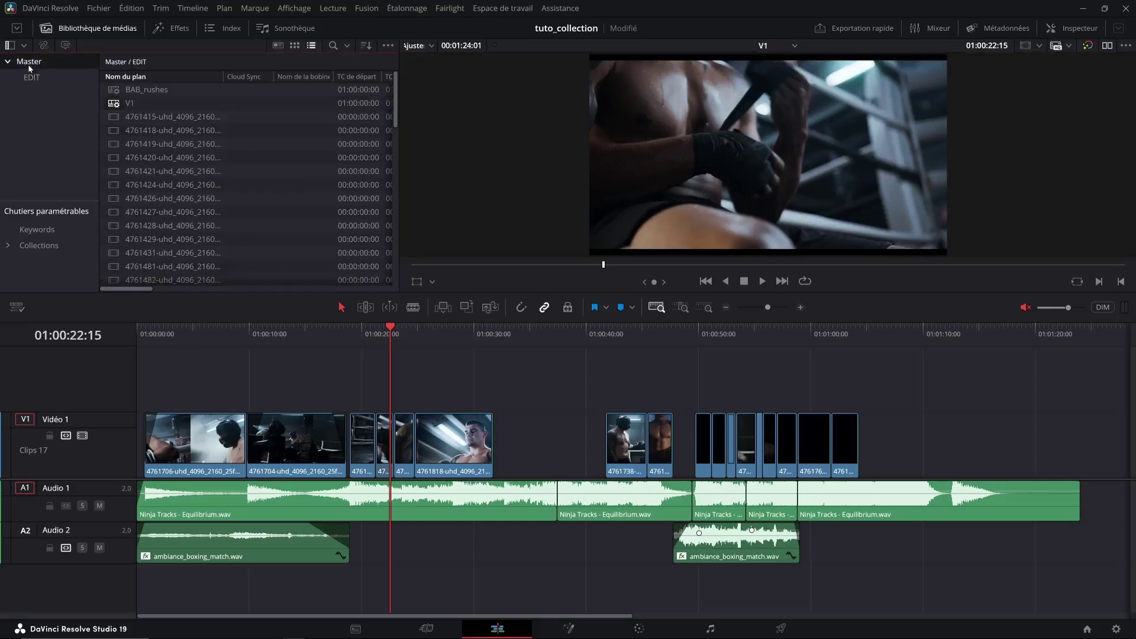
{"action": "right_click", "coordinate": [34, 125]}
{"action": "left_click", "coordinate": [59, 128]}
{"action": "right_click", "coordinate": [29, 132]}
{"action": "left_click", "coordinate": [56, 139]}
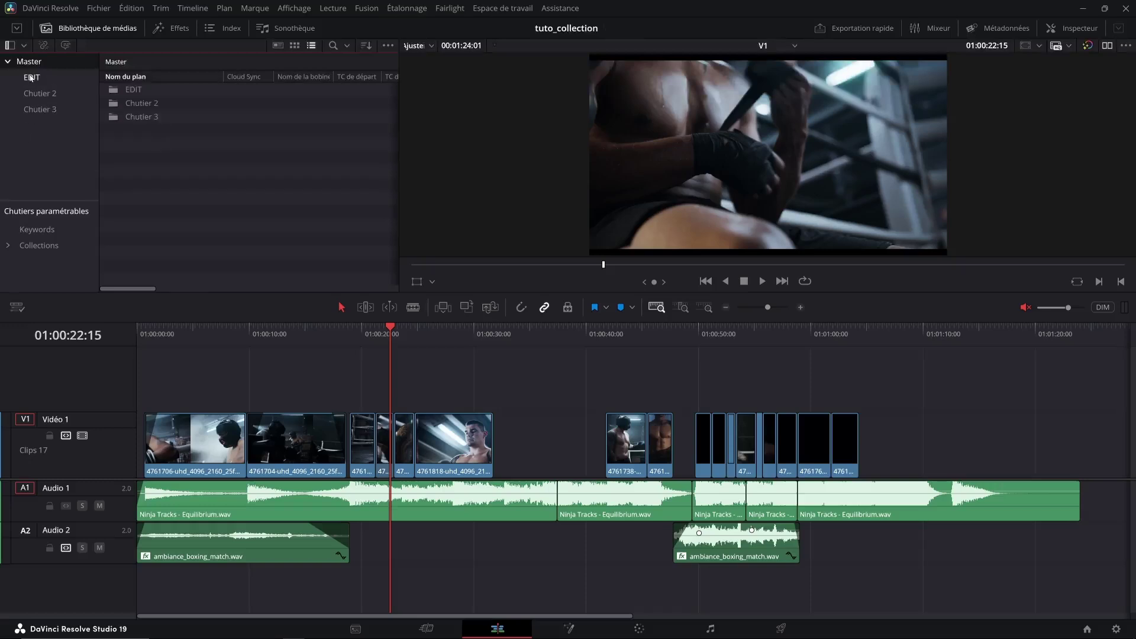
- Set the EDIT bin's colour to green (Vert) and view it from the Master bin
{"action": "right_click", "coordinate": [32, 77]}
{"action": "mouse_move", "coordinate": [99, 364]}
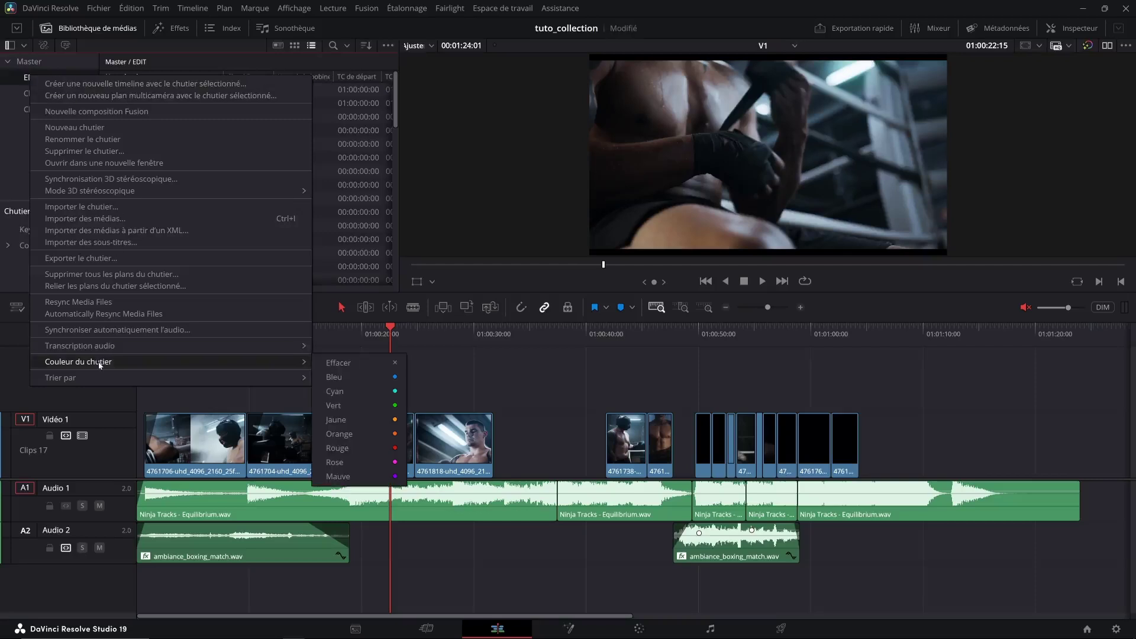
{"action": "left_click", "coordinate": [366, 410]}
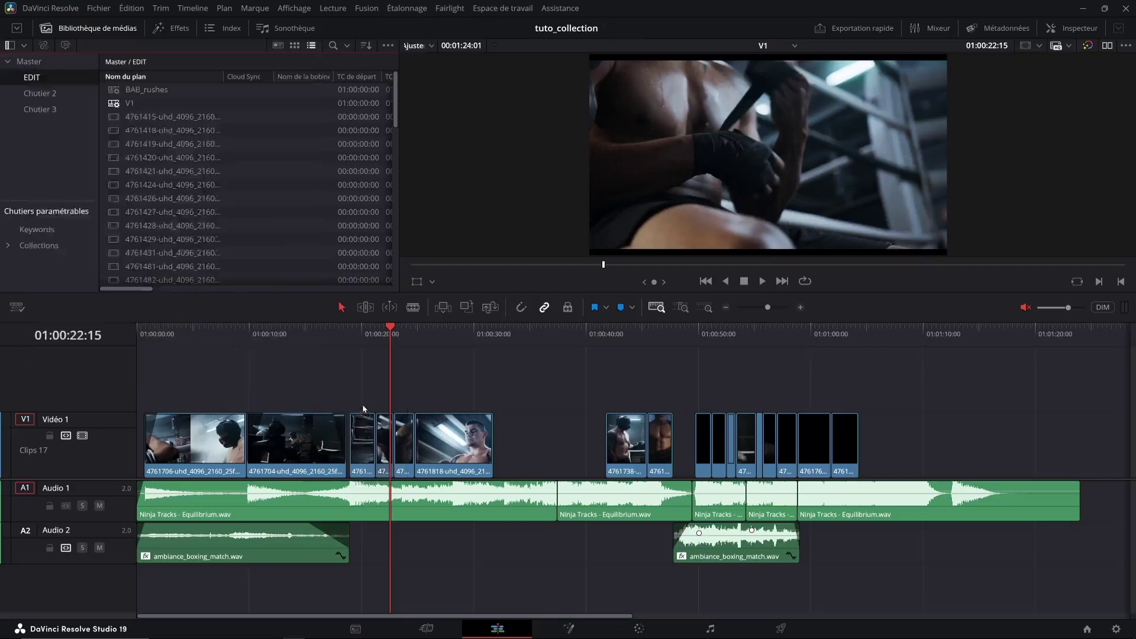
{"action": "left_click", "coordinate": [31, 61]}
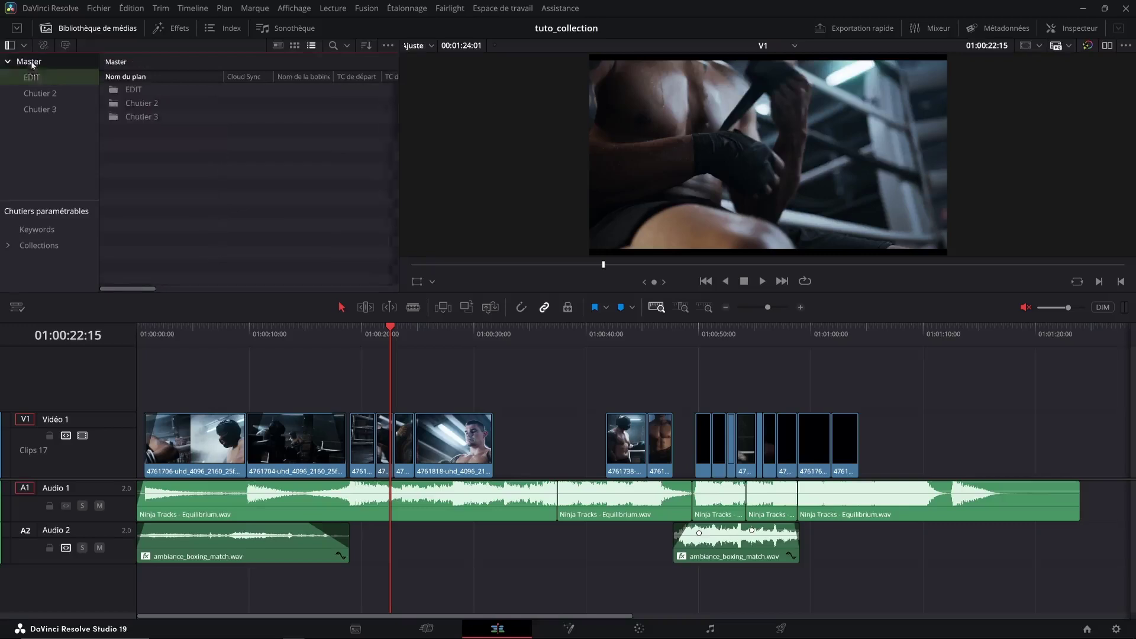
{"action": "left_click", "coordinate": [63, 77]}
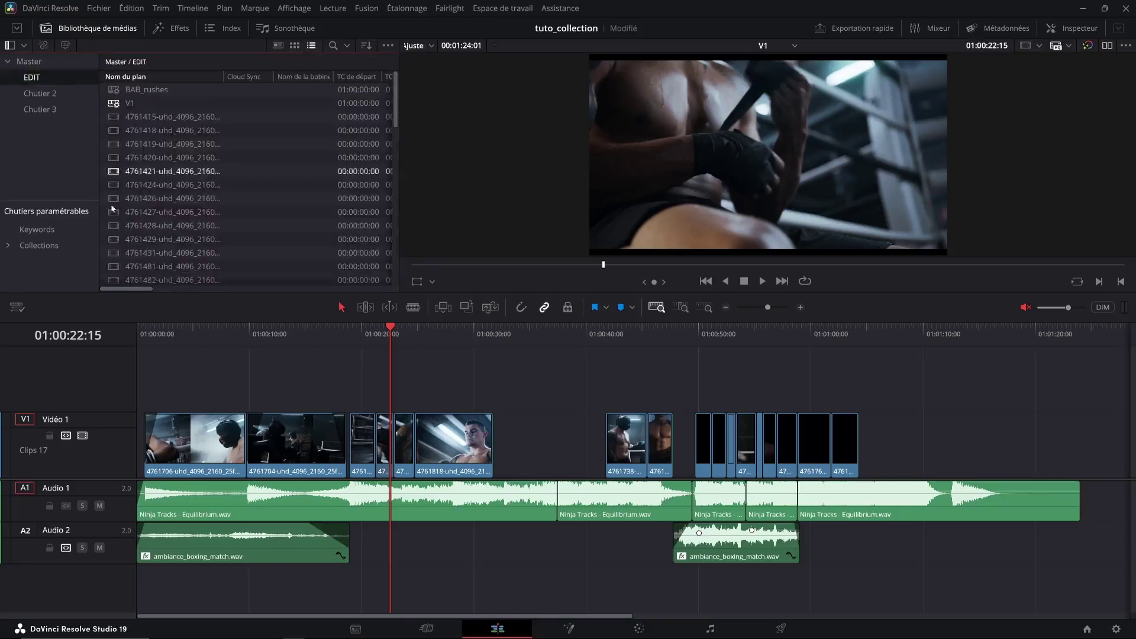
{"action": "left_click", "coordinate": [29, 61]}
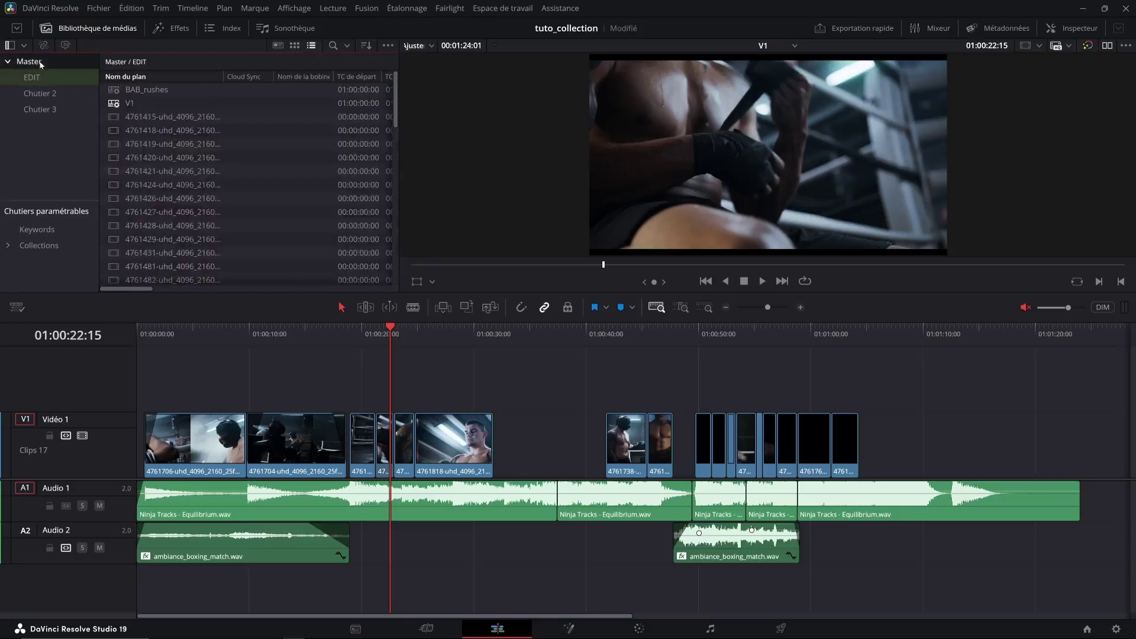
- Set the Chutier 2 bin's colour to red (Rouge) and Chutier 3's to blue (Bleu), and view them from the Master bin
{"action": "right_click", "coordinate": [52, 100]}
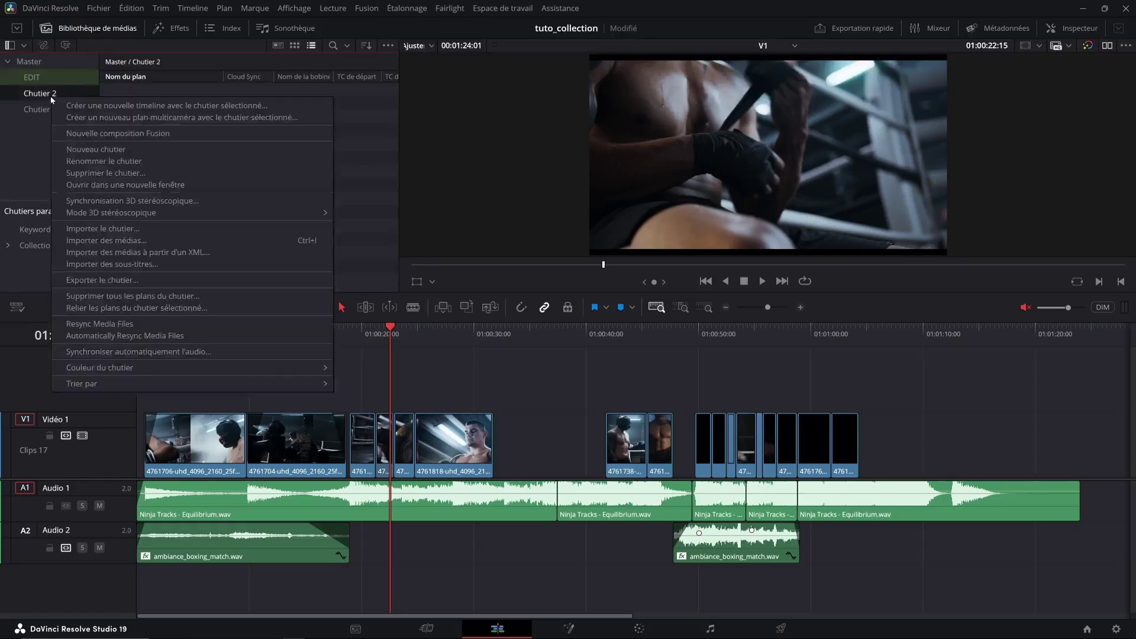
{"action": "mouse_move", "coordinate": [132, 371]}
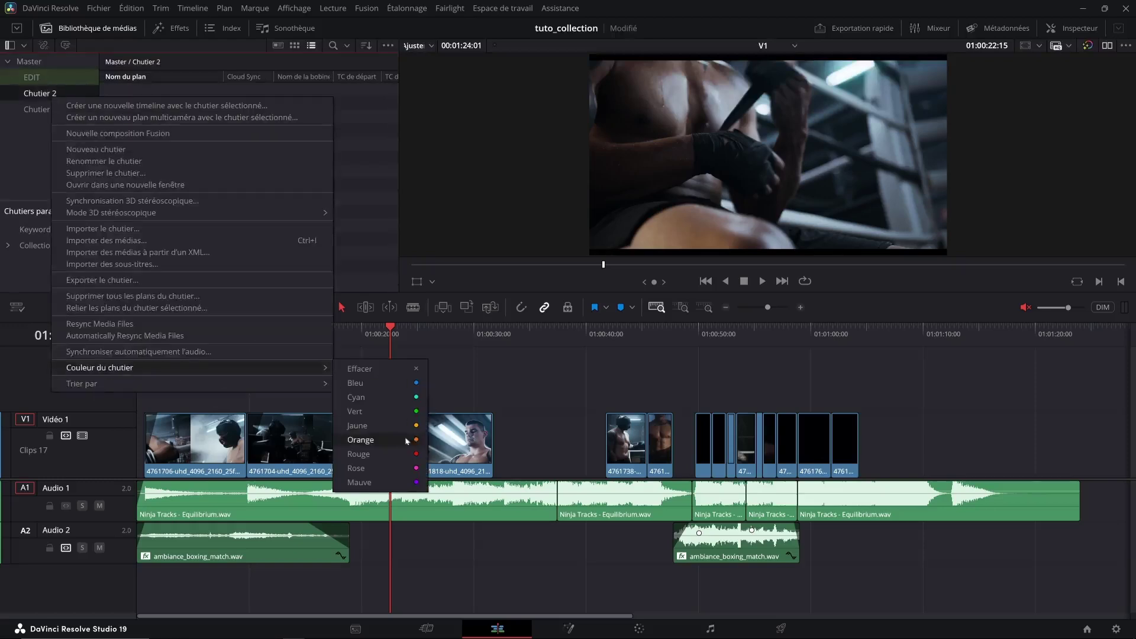
{"action": "left_click", "coordinate": [359, 454]}
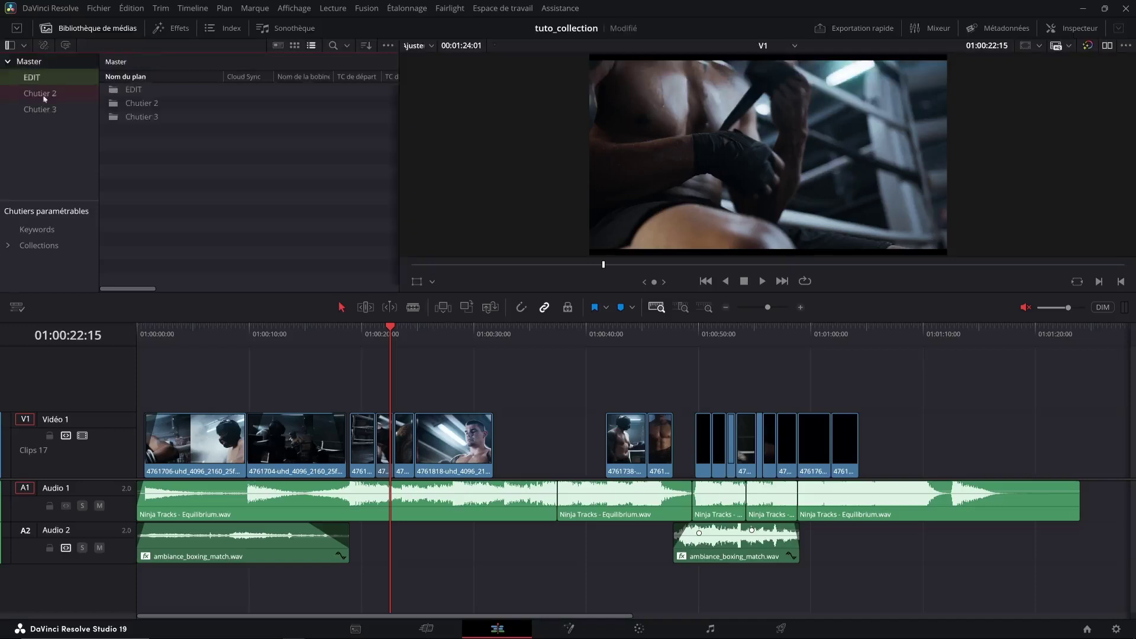
{"action": "right_click", "coordinate": [45, 109]}
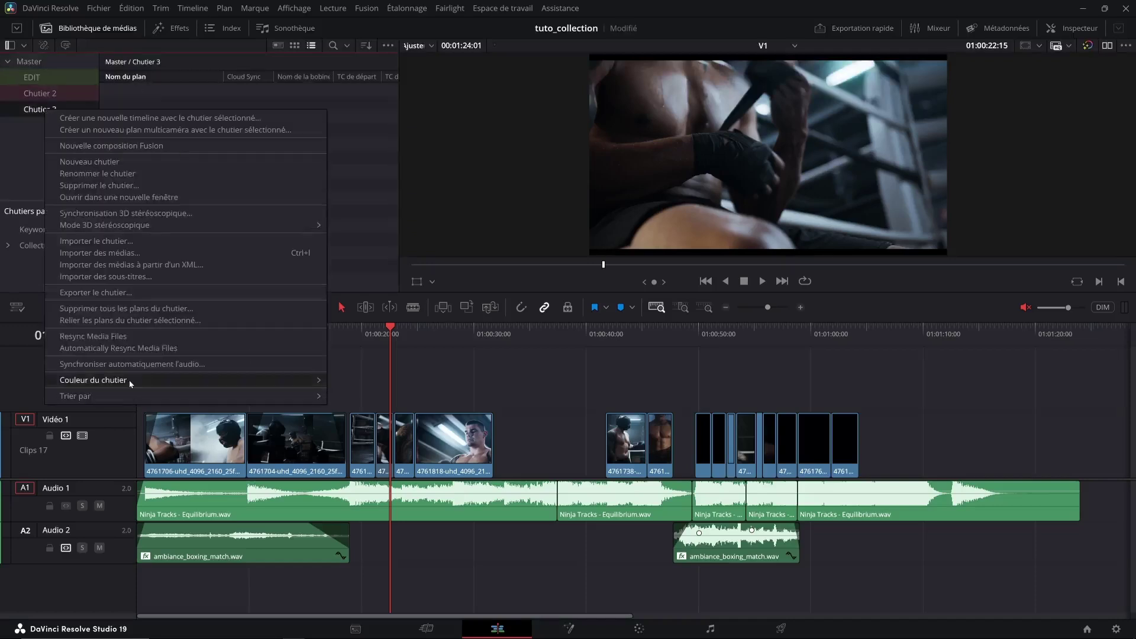
{"action": "mouse_move", "coordinate": [129, 380]}
{"action": "left_click", "coordinate": [383, 397]}
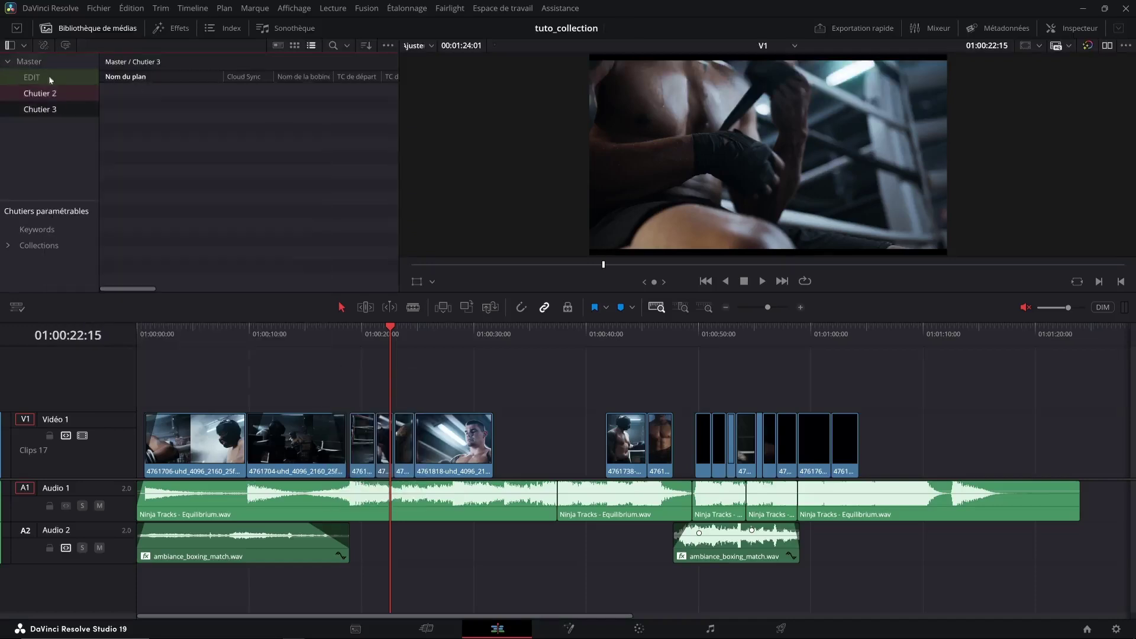
{"action": "left_click", "coordinate": [13, 65]}
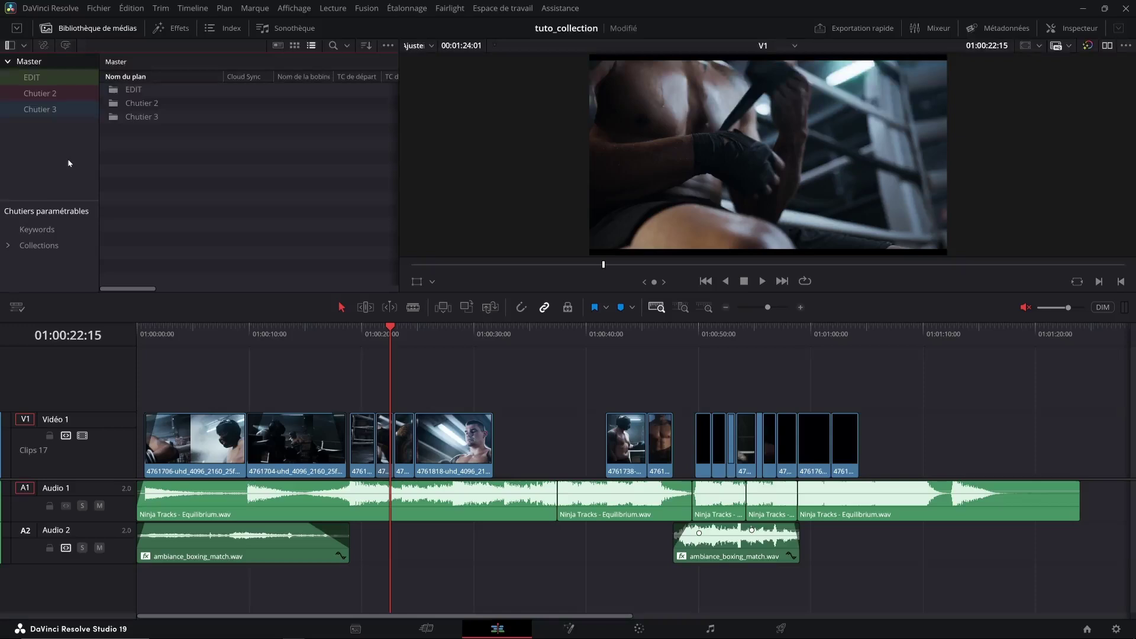
- Hide the media library, show it again and view the contents of the EDIT bin
{"action": "left_click", "coordinate": [107, 29]}
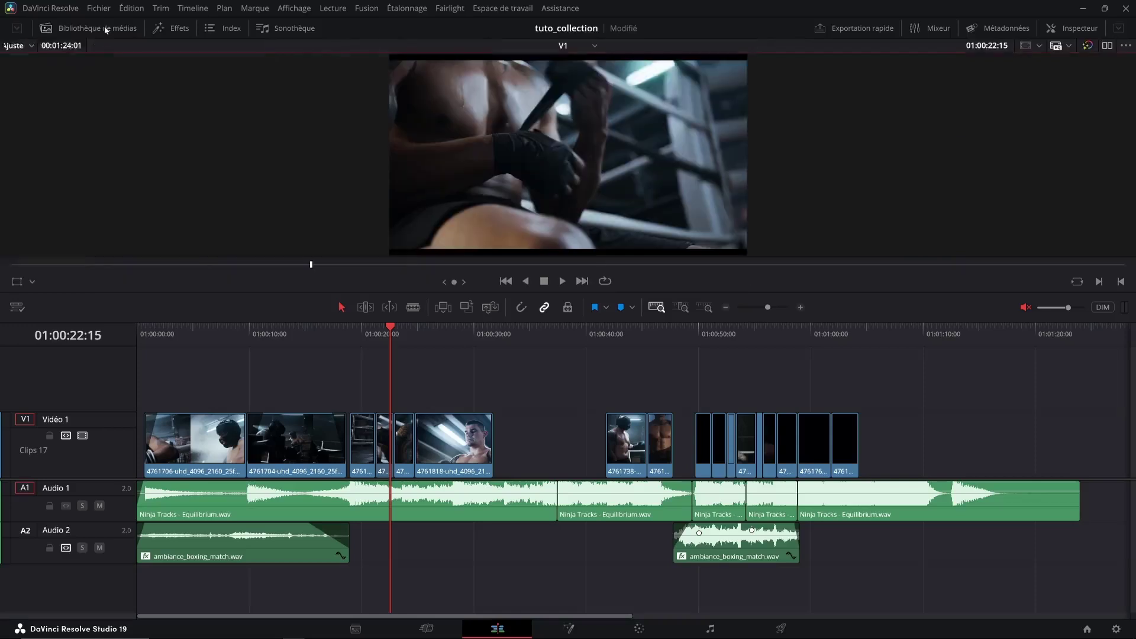
{"action": "left_click", "coordinate": [107, 28]}
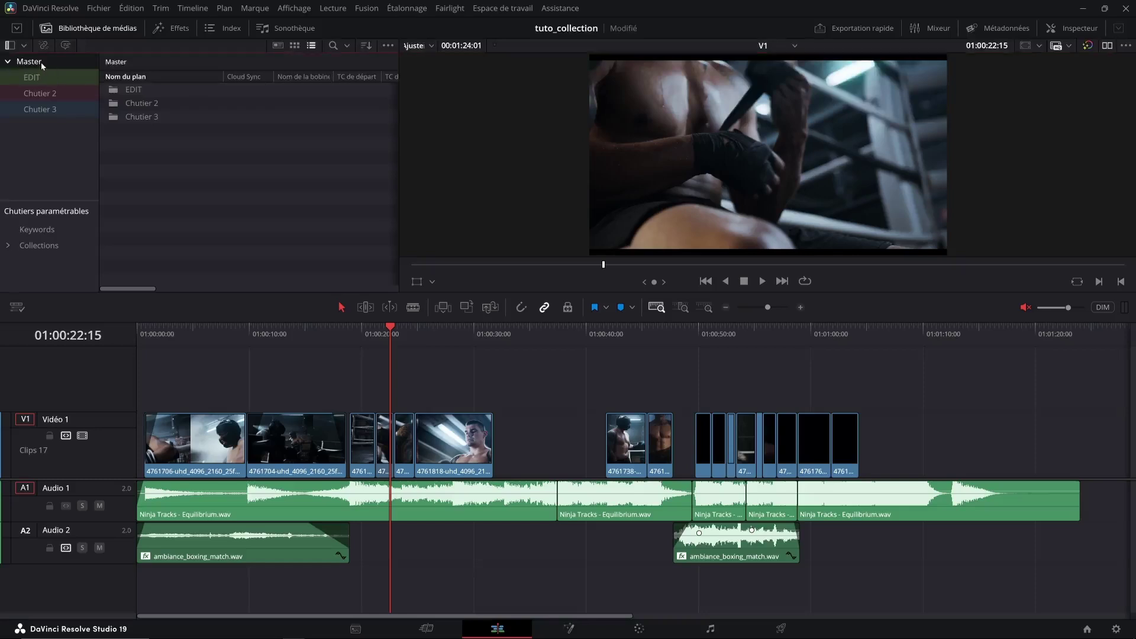
{"action": "left_click", "coordinate": [45, 80]}
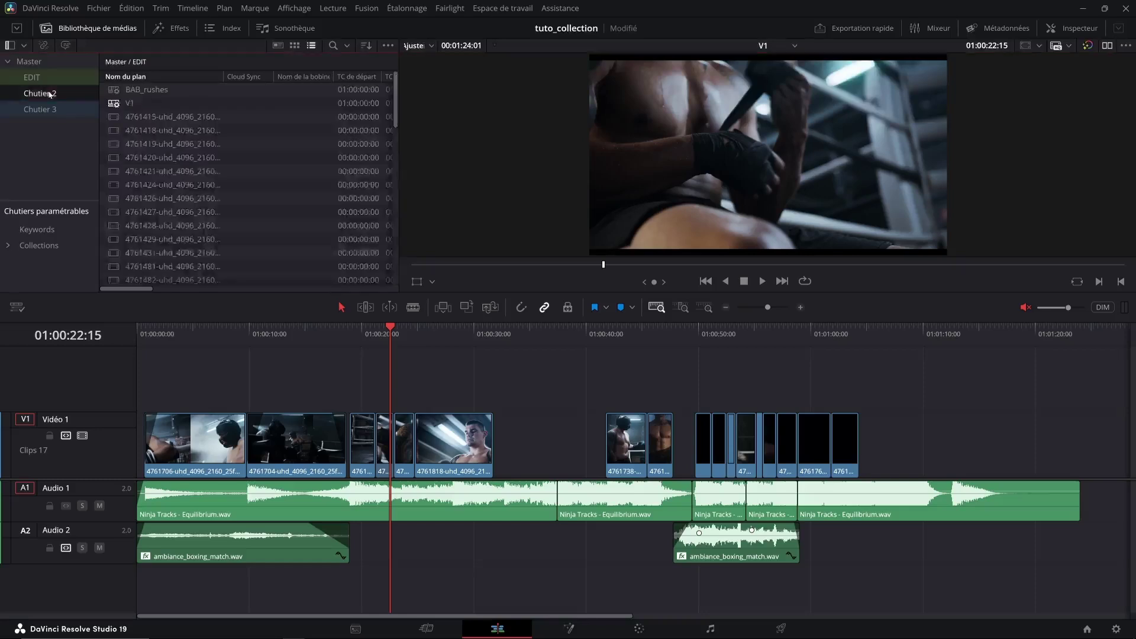
- Open the Master bin in a new floating window and browse its EDIT and Chutier 2 bins, ending on EDIT
{"action": "right_click", "coordinate": [41, 62]}
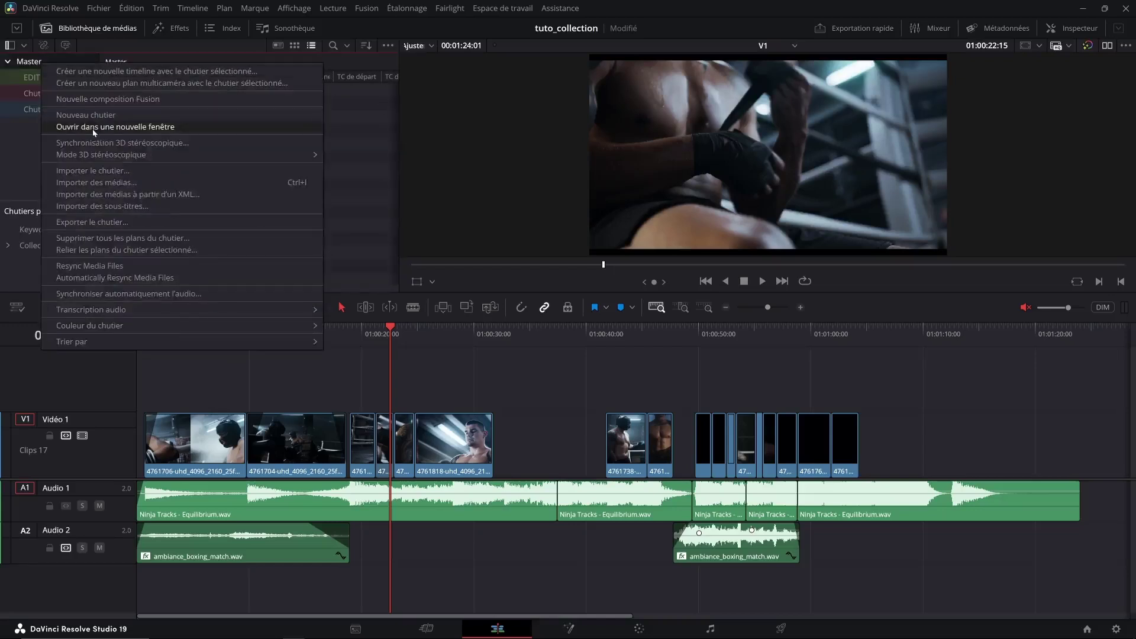
{"action": "left_click", "coordinate": [157, 129]}
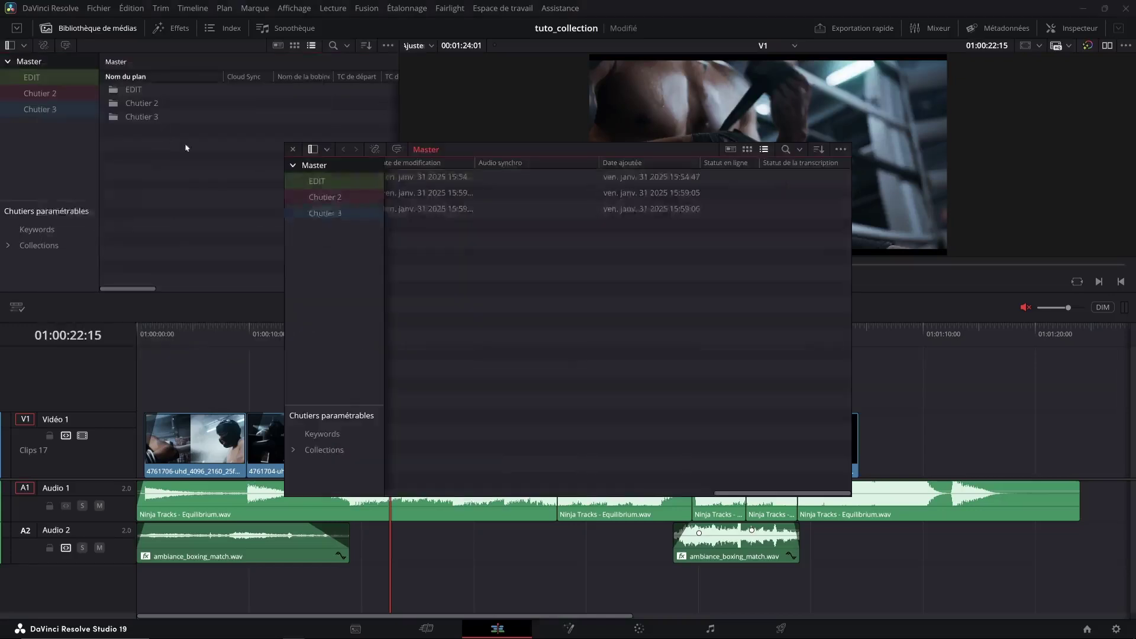
{"action": "left_click_drag", "start_coordinate": [480, 149], "coordinate": [425, 129]}
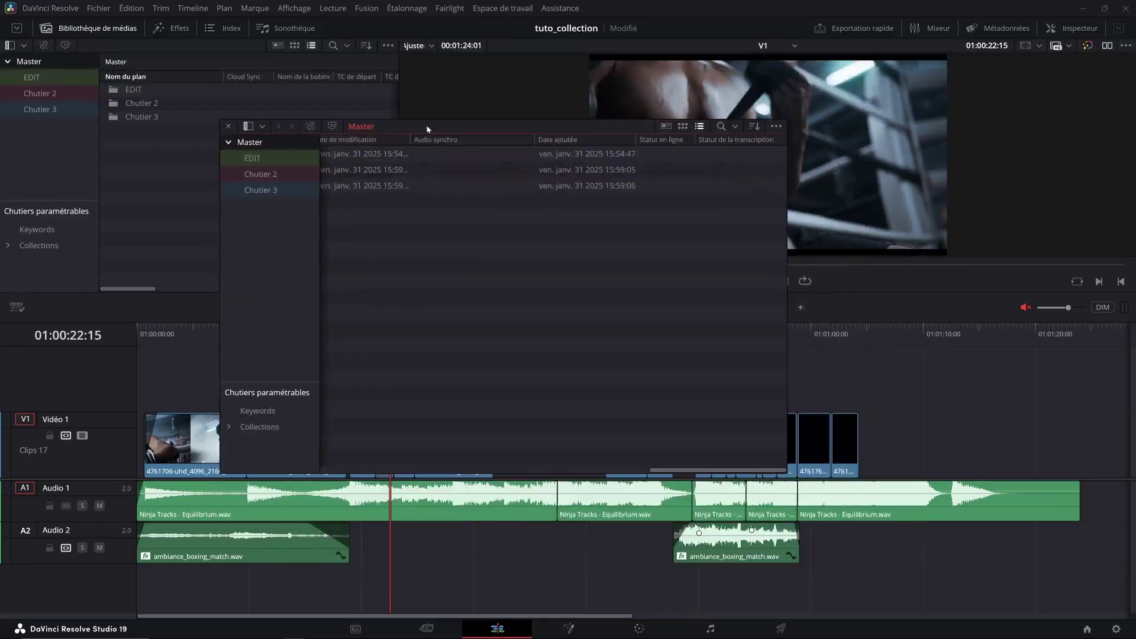
{"action": "left_click", "coordinate": [261, 158]}
{"action": "left_click", "coordinate": [260, 174]}
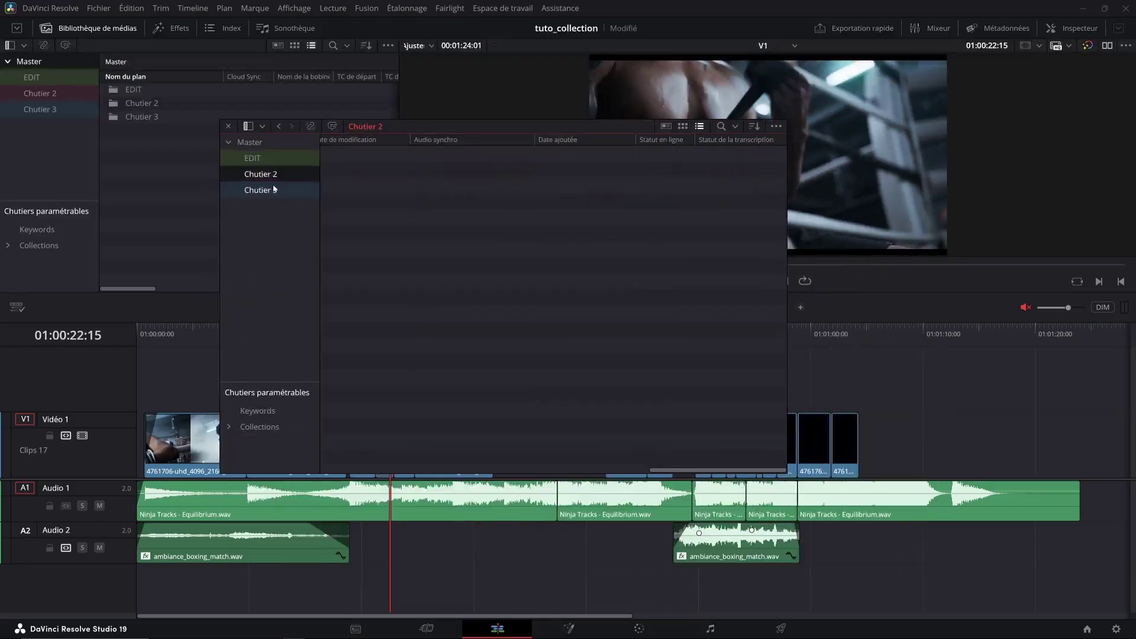
{"action": "left_click", "coordinate": [277, 161]}
{"action": "left_click_drag", "start_coordinate": [431, 129], "coordinate": [403, 129]}
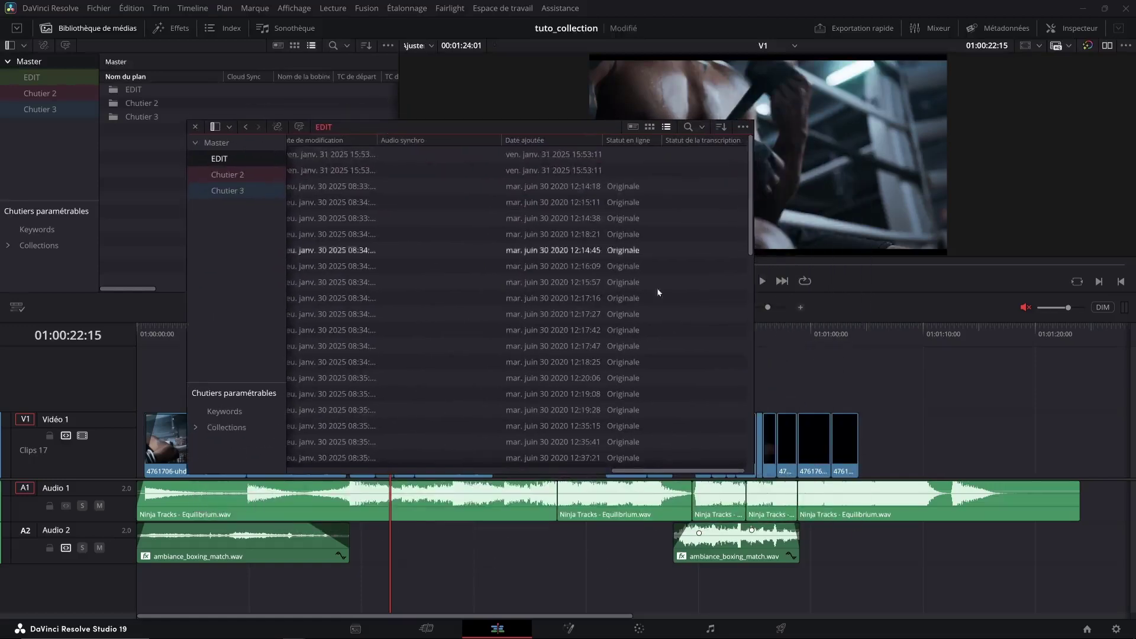
- Switch to the main window, bring the floating bin window back to the front and show its EDIT list from the clip name column
{"action": "left_click", "coordinate": [756, 474]}
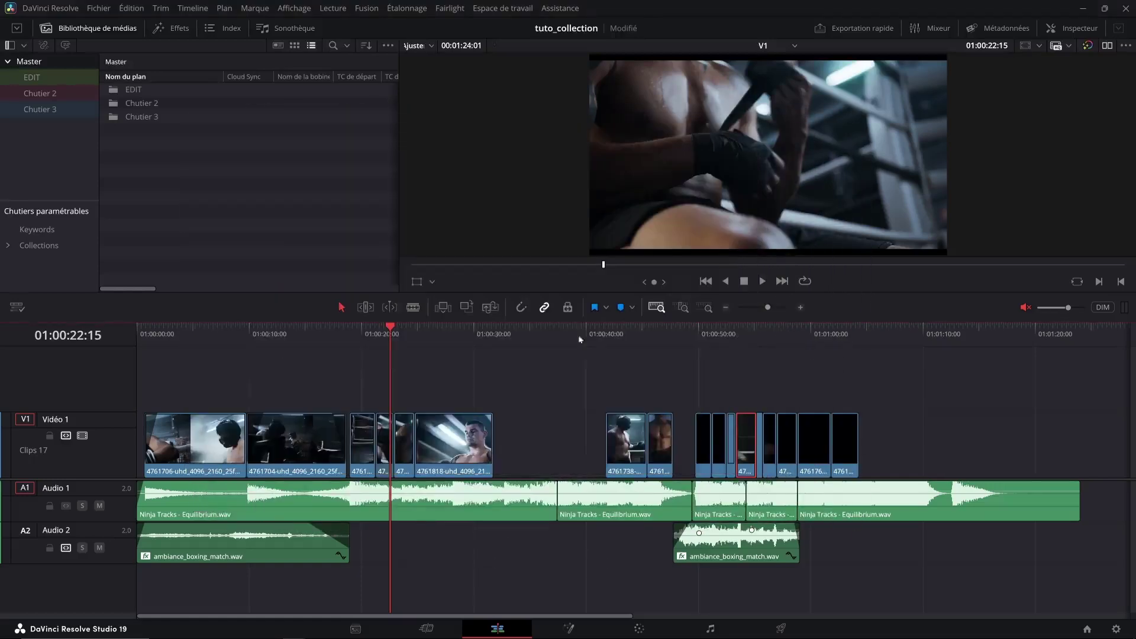
{"action": "mouse_move", "coordinate": [293, 630]}
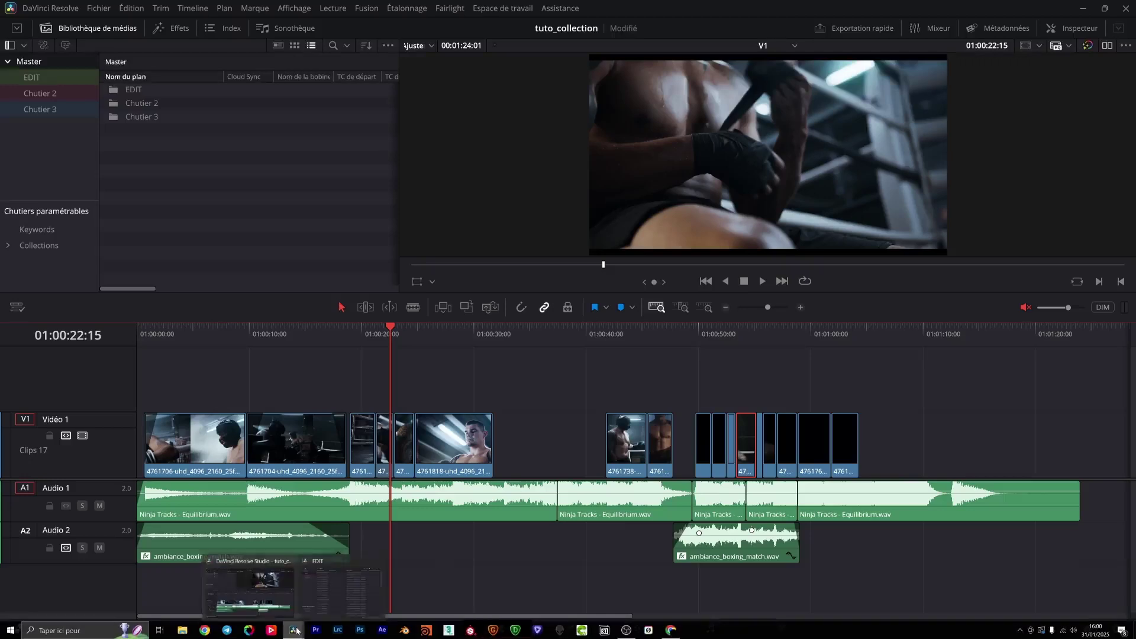
{"action": "left_click", "coordinate": [320, 602]}
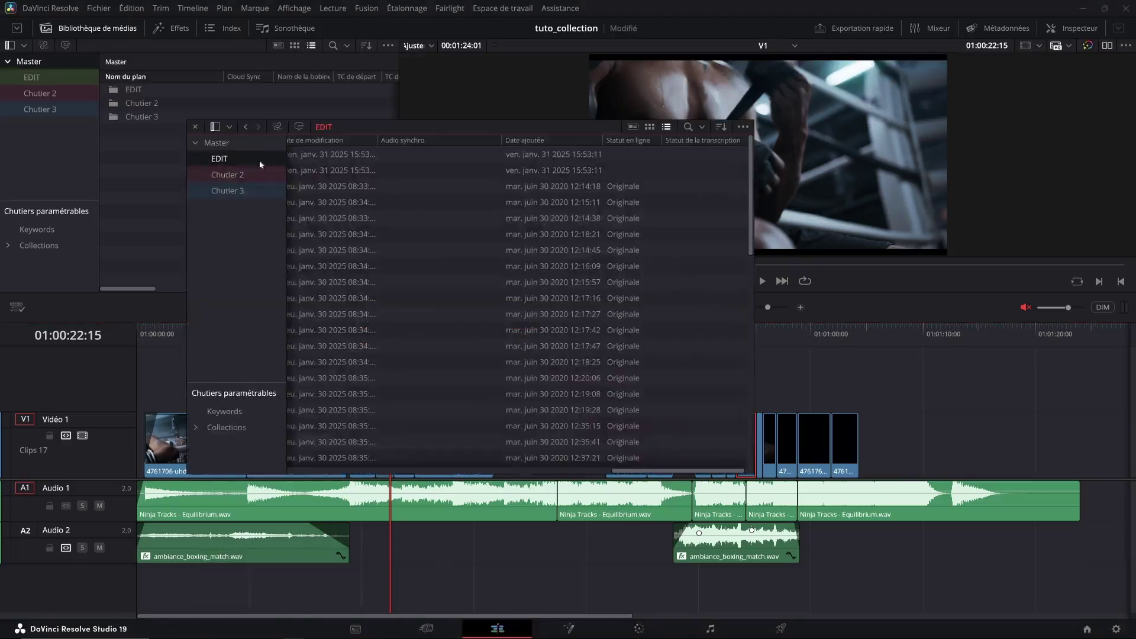
{"action": "left_click", "coordinate": [247, 173]}
{"action": "left_click", "coordinate": [228, 158]}
{"action": "left_click_drag", "start_coordinate": [605, 478], "coordinate": [216, 453]}
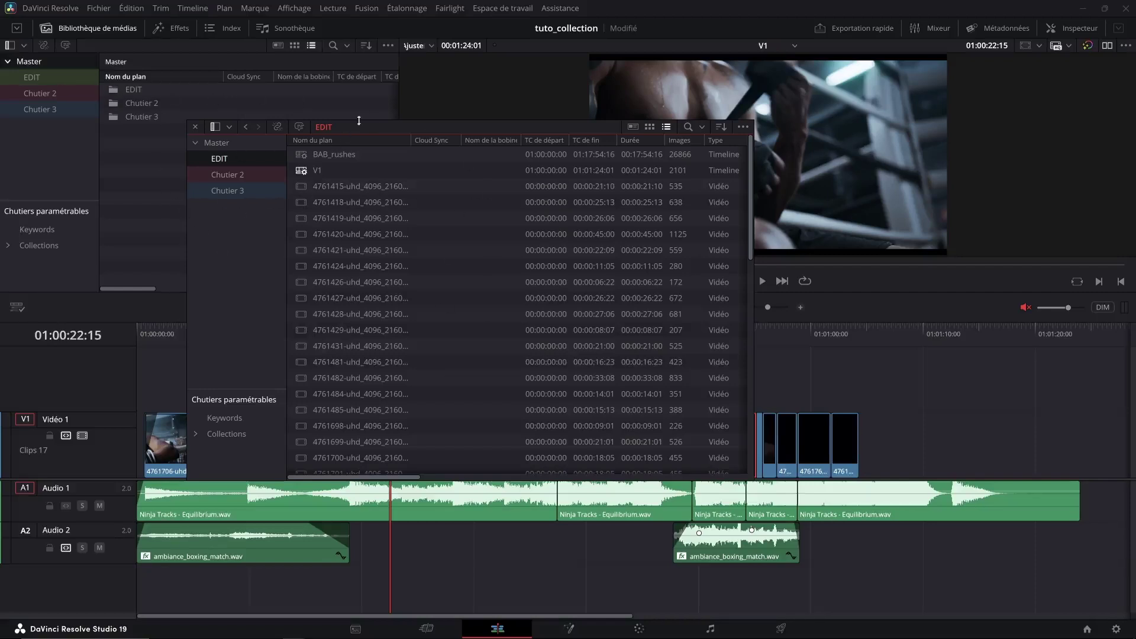
{"action": "left_click_drag", "start_coordinate": [371, 122], "coordinate": [397, 160]}
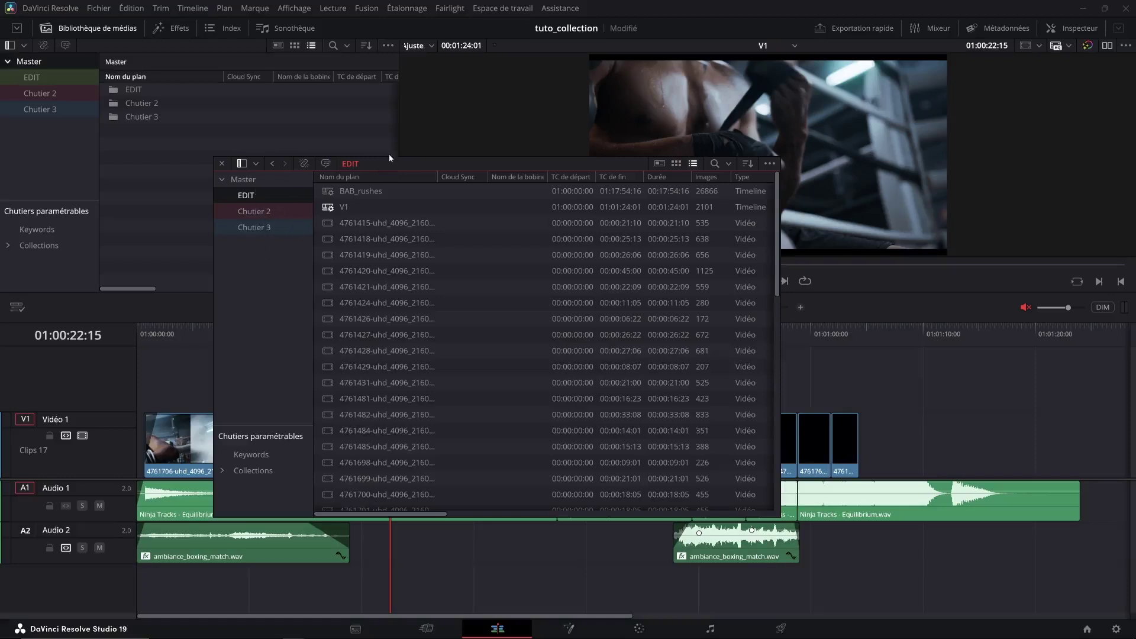
- Hide the docked media library, and bring the floating EDIT bin window to the front, repositioned over the viewer and timeline
{"action": "left_click", "coordinate": [100, 31]}
{"action": "mouse_move", "coordinate": [325, 633]}
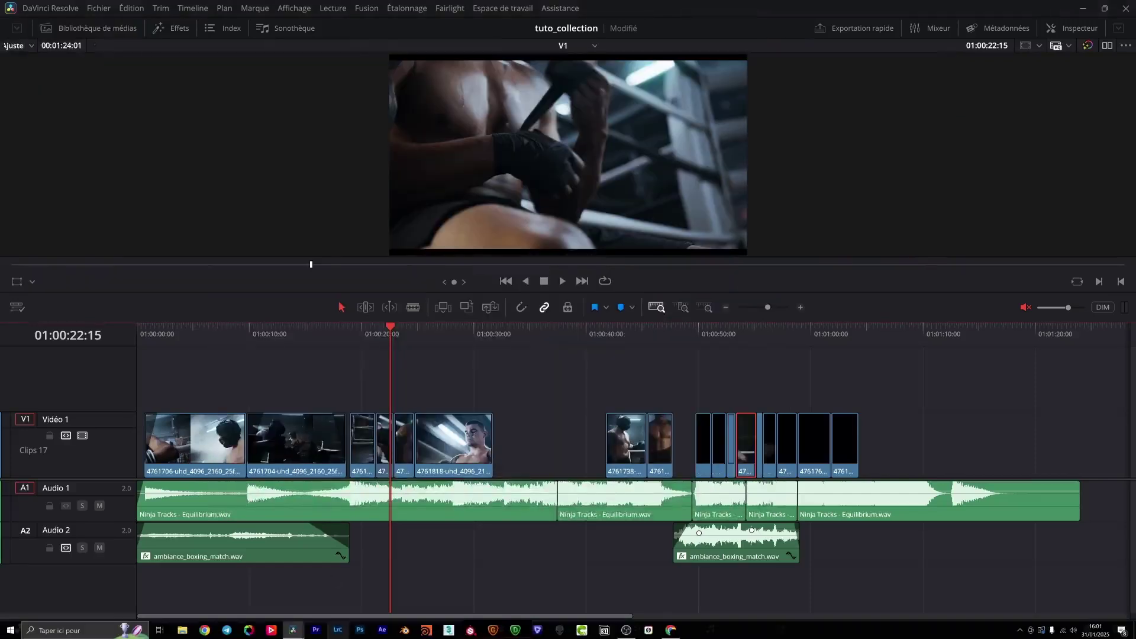
{"action": "left_click", "coordinate": [334, 565]}
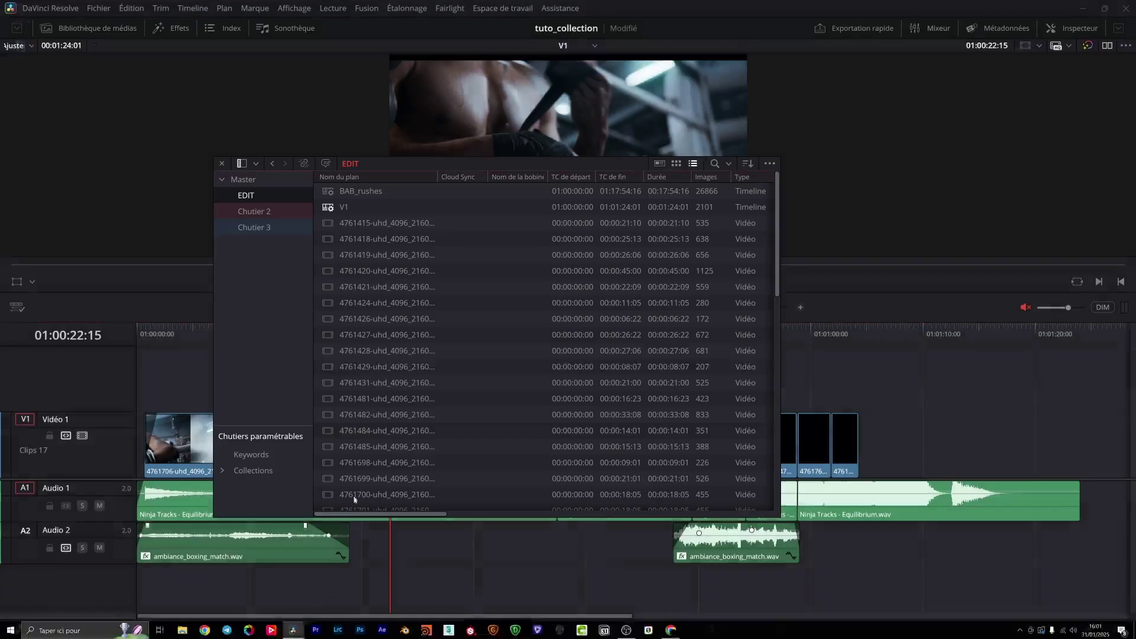
{"action": "left_click_drag", "start_coordinate": [424, 166], "coordinate": [341, 181]}
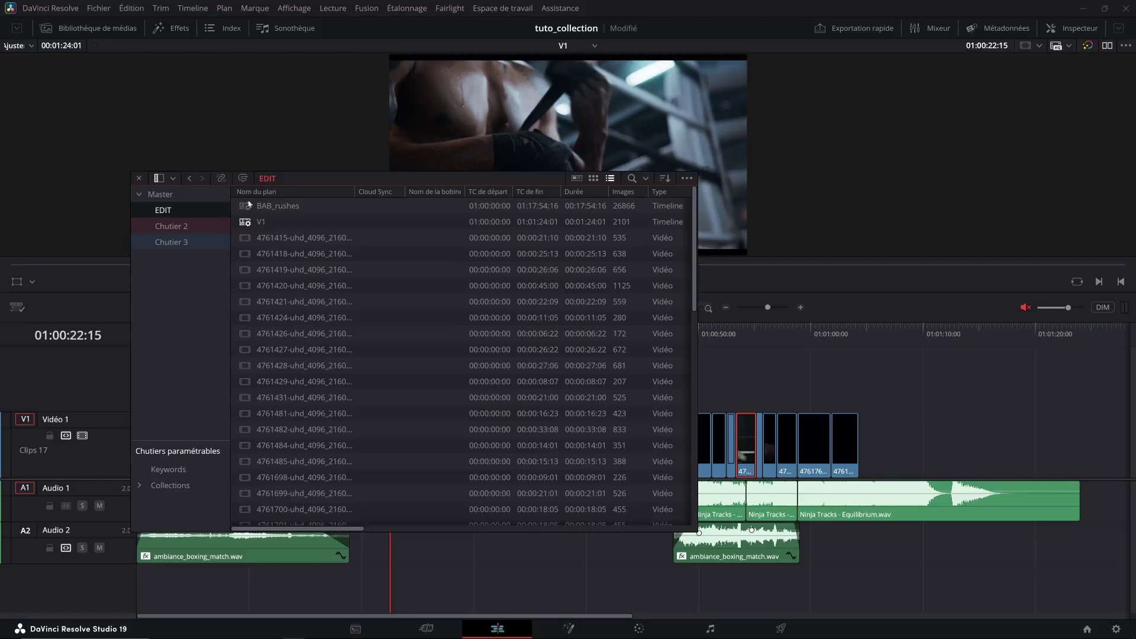
{"action": "left_click_drag", "start_coordinate": [307, 175], "coordinate": [309, 142]}
- Open a second floating window of the Master bin and arrange the two bin windows next to each other
{"action": "right_click", "coordinate": [166, 160]}
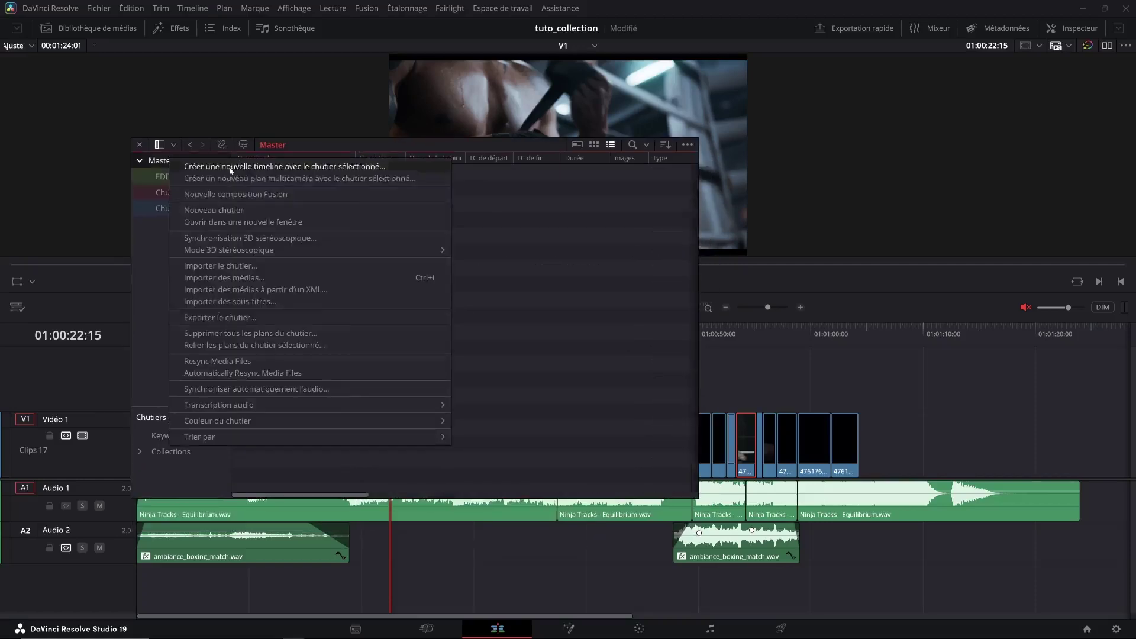
{"action": "left_click", "coordinate": [212, 222]}
{"action": "left_click_drag", "start_coordinate": [333, 159], "coordinate": [612, 172]}
{"action": "left_click_drag", "start_coordinate": [422, 140], "coordinate": [296, 160]}
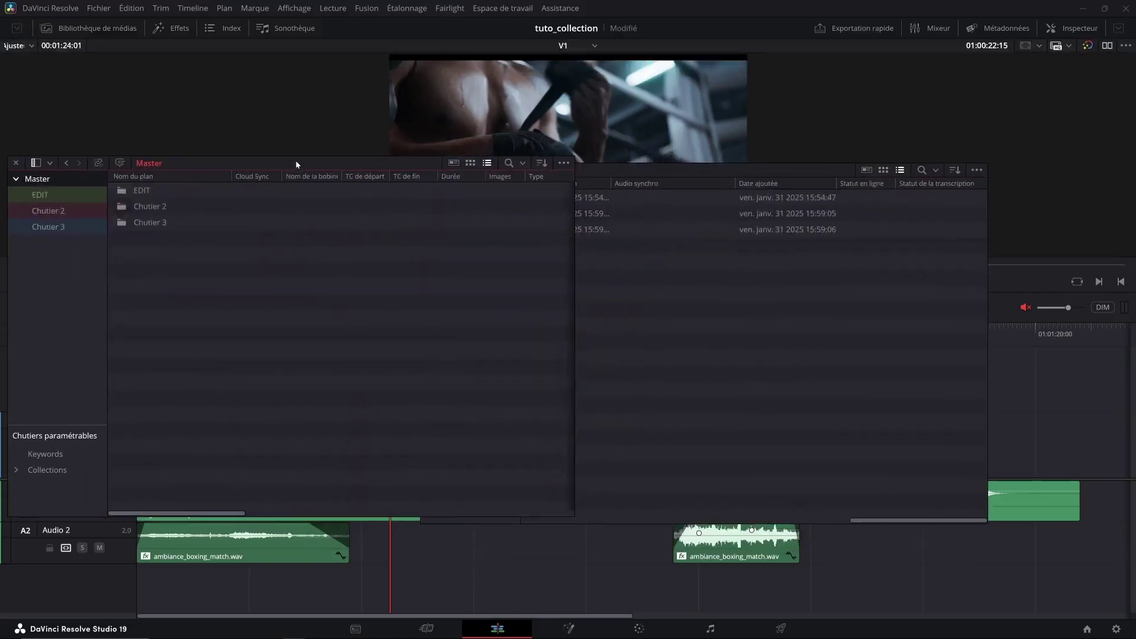
{"action": "left_click_drag", "start_coordinate": [610, 172], "coordinate": [667, 135]}
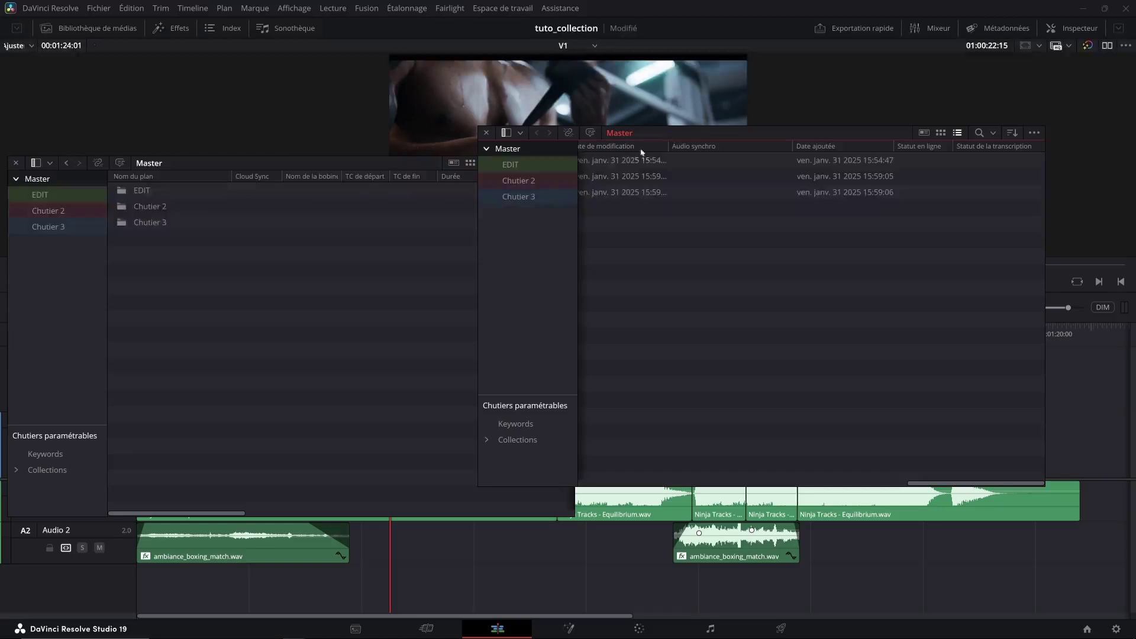
- Display the EDIT bin in the second floating window and Chutier 2 in the first, with the EDIT list's clip names in view
{"action": "left_click", "coordinate": [534, 168]}
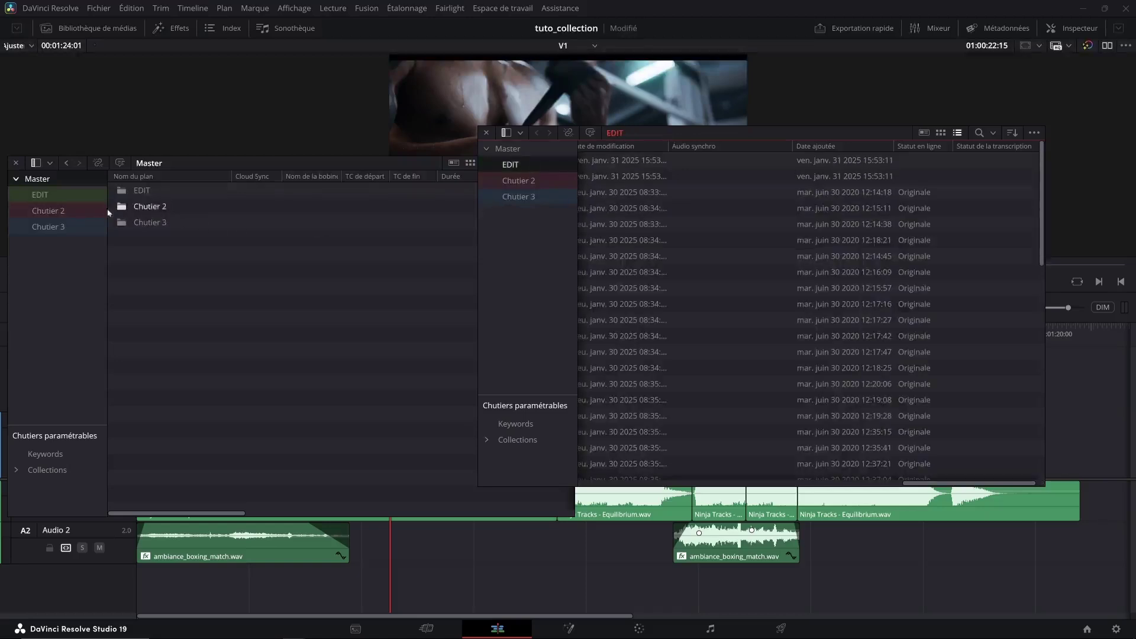
{"action": "left_click", "coordinate": [65, 212]}
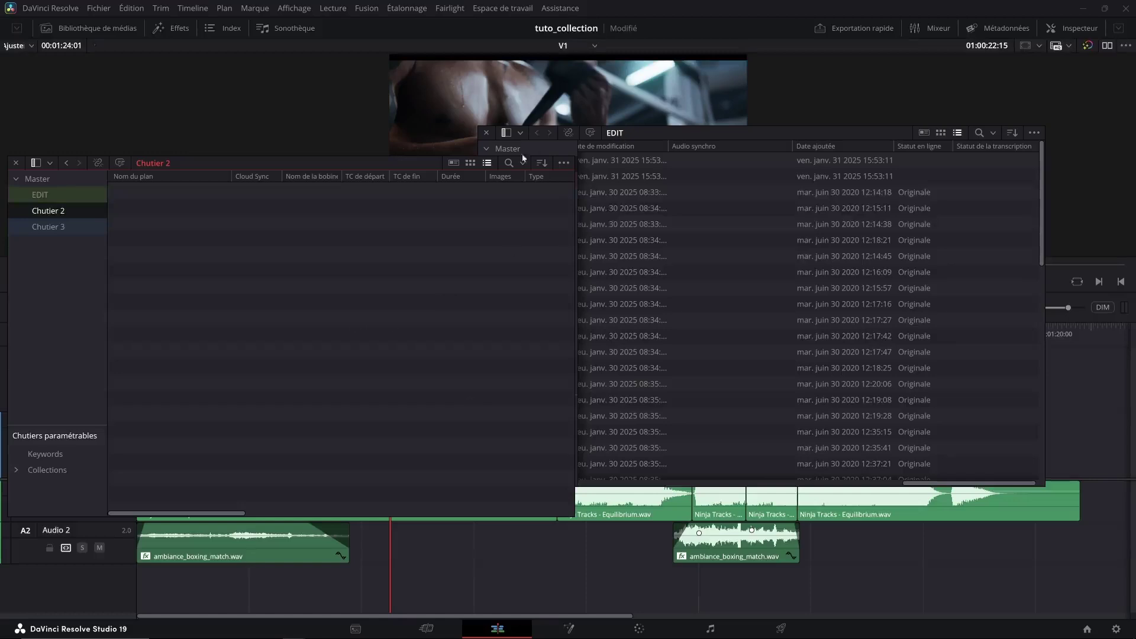
{"action": "left_click_drag", "start_coordinate": [721, 135], "coordinate": [525, 120]}
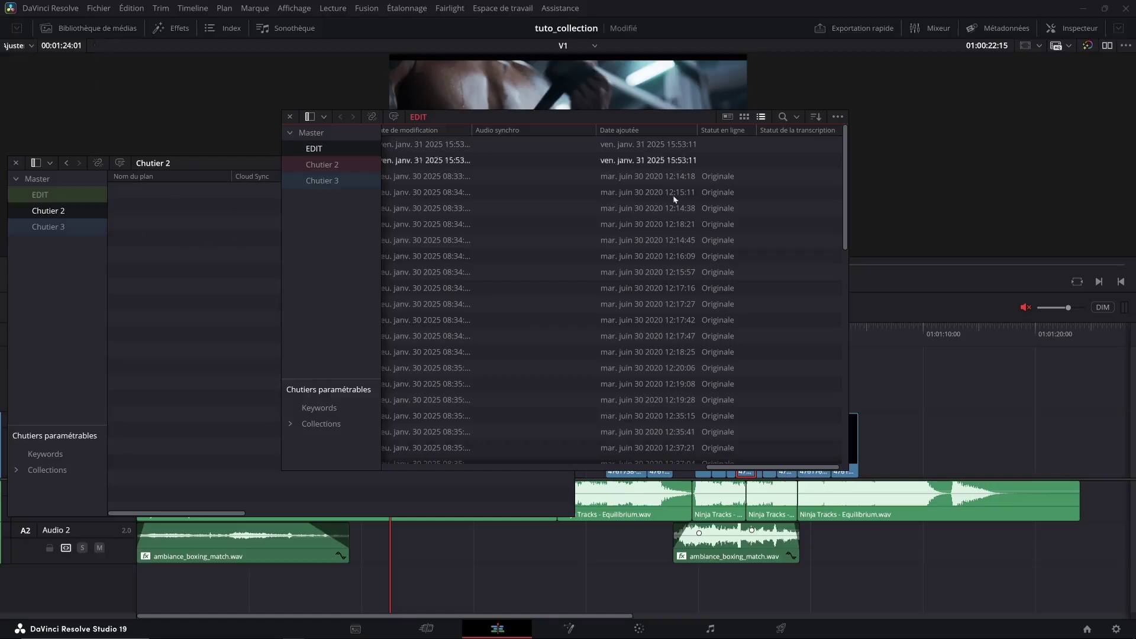
{"action": "left_click_drag", "start_coordinate": [734, 471], "coordinate": [343, 470]}
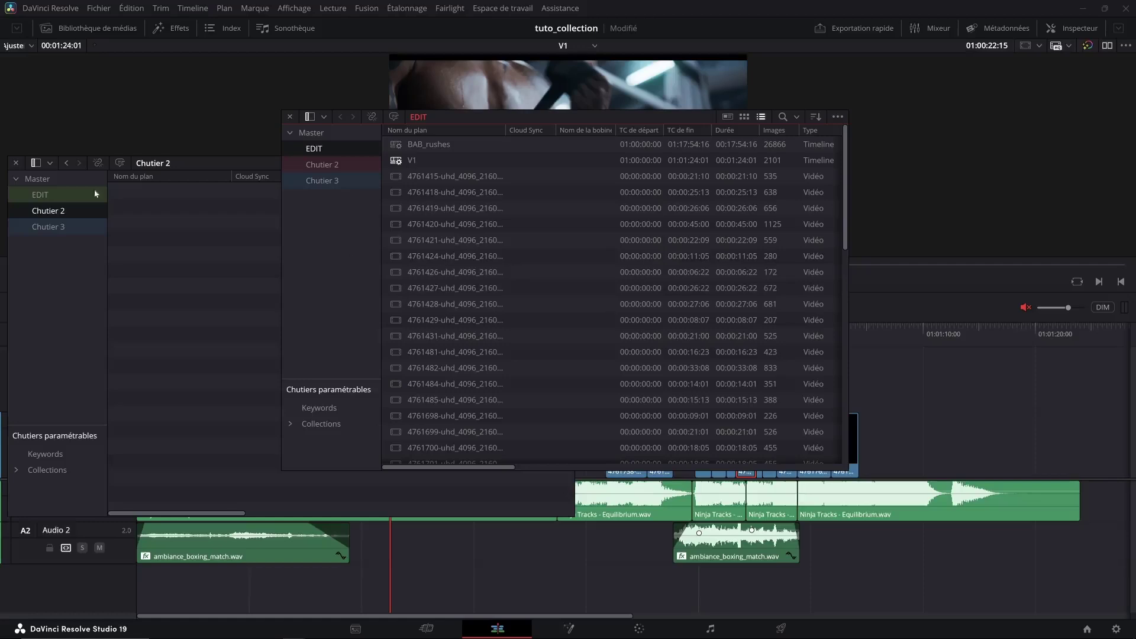
- Close the Chutier 2 bin window and enlarge the remaining EDIT bin window to cover most of the screen
{"action": "left_click", "coordinate": [16, 162]}
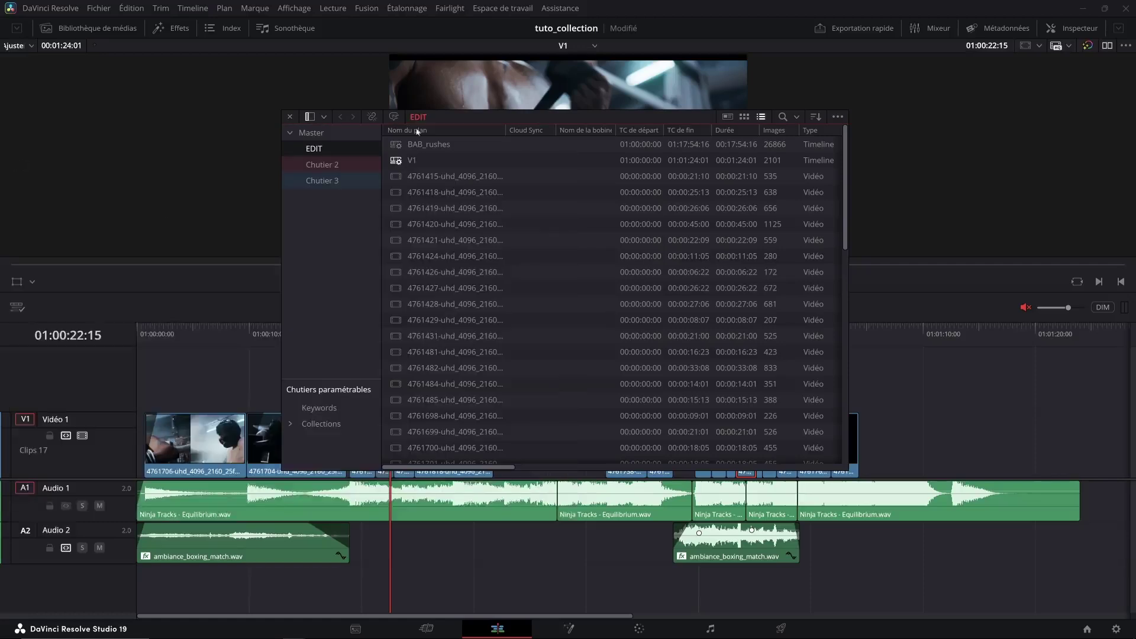
{"action": "left_click_drag", "start_coordinate": [473, 117], "coordinate": [238, 27]}
{"action": "left_click_drag", "start_coordinate": [616, 377], "coordinate": [1112, 612]}
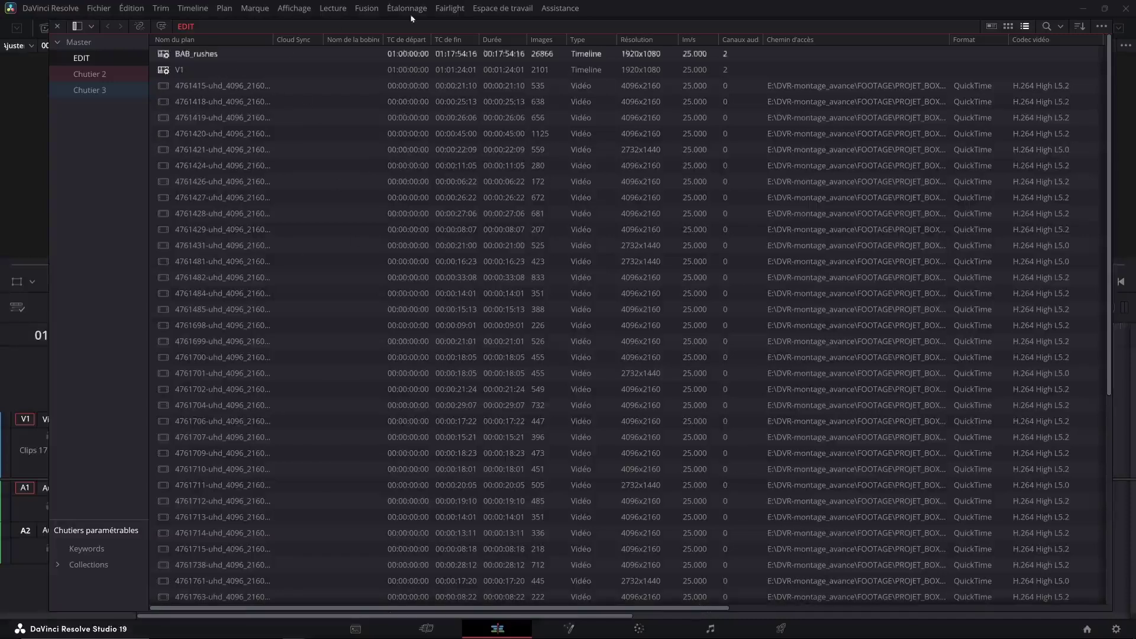
- Switch to the main window, then bring the enlarged EDIT bin window back to the front and shift it slightly
{"action": "left_click", "coordinate": [698, 5]}
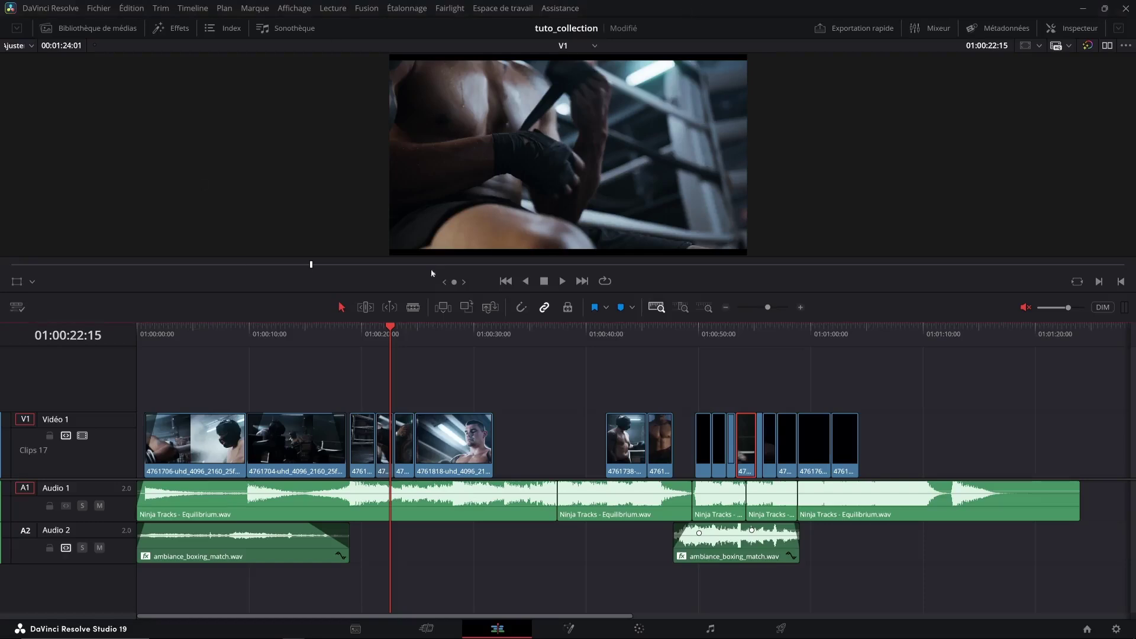
{"action": "mouse_move", "coordinate": [283, 634]}
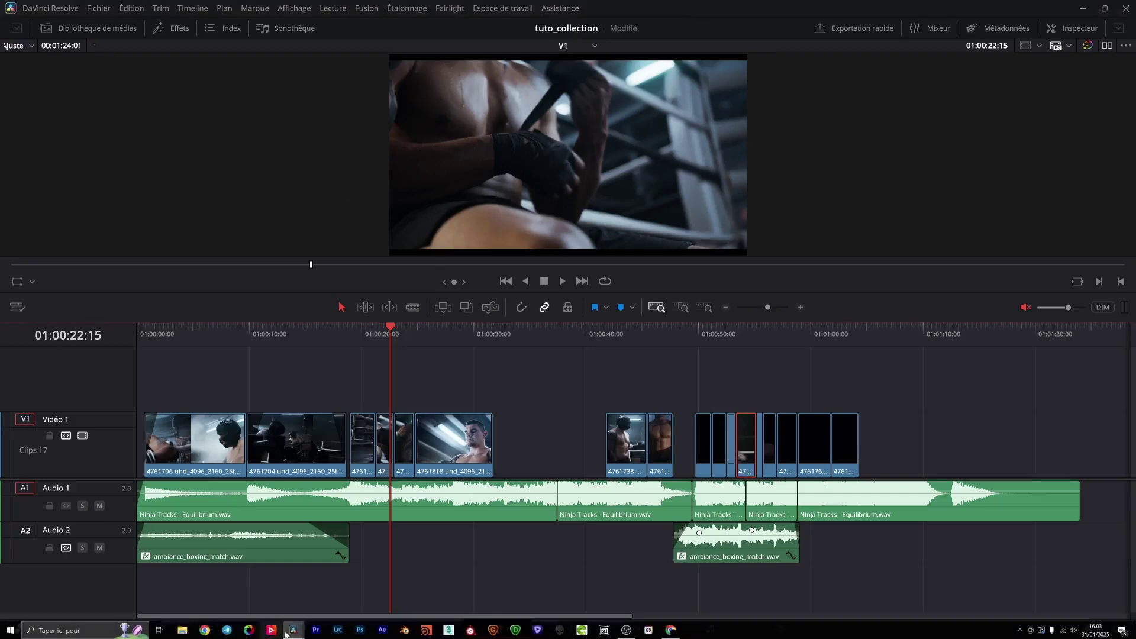
{"action": "left_click", "coordinate": [332, 592]}
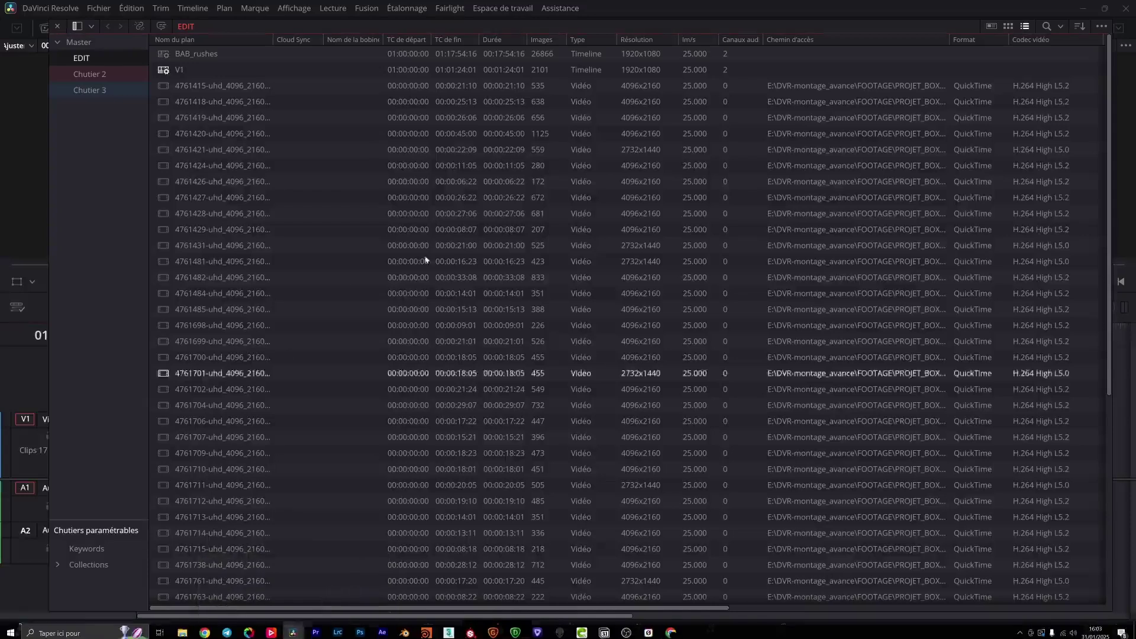
{"action": "left_click_drag", "start_coordinate": [290, 31], "coordinate": [304, 36]}
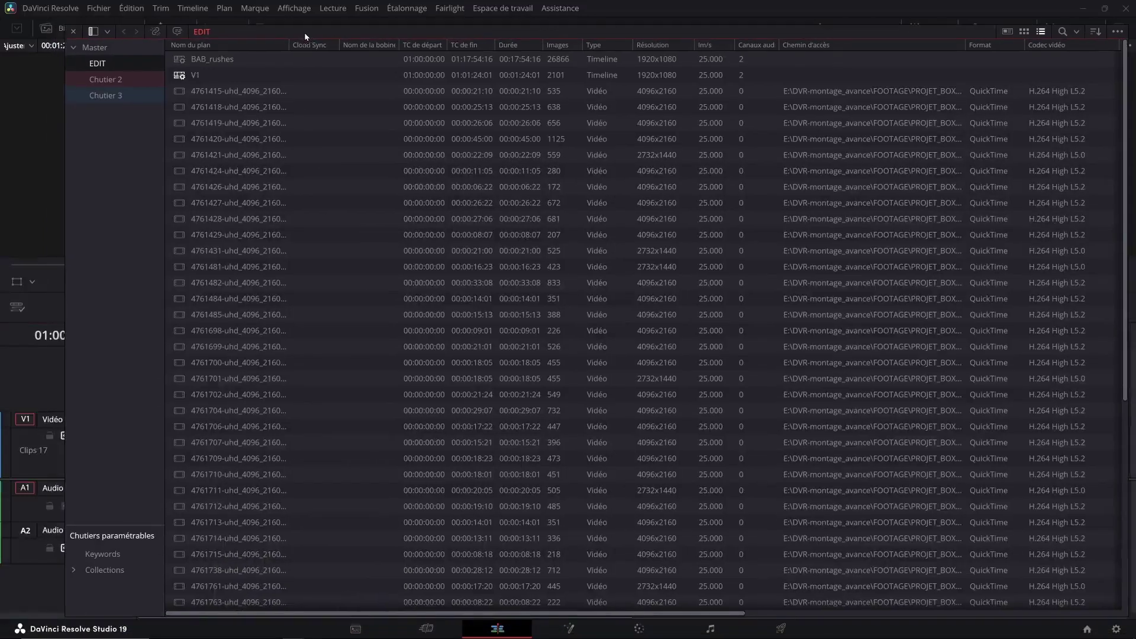
- Open the Master bin in another floating window and place it in front of the existing bin window
{"action": "right_click", "coordinate": [102, 50]}
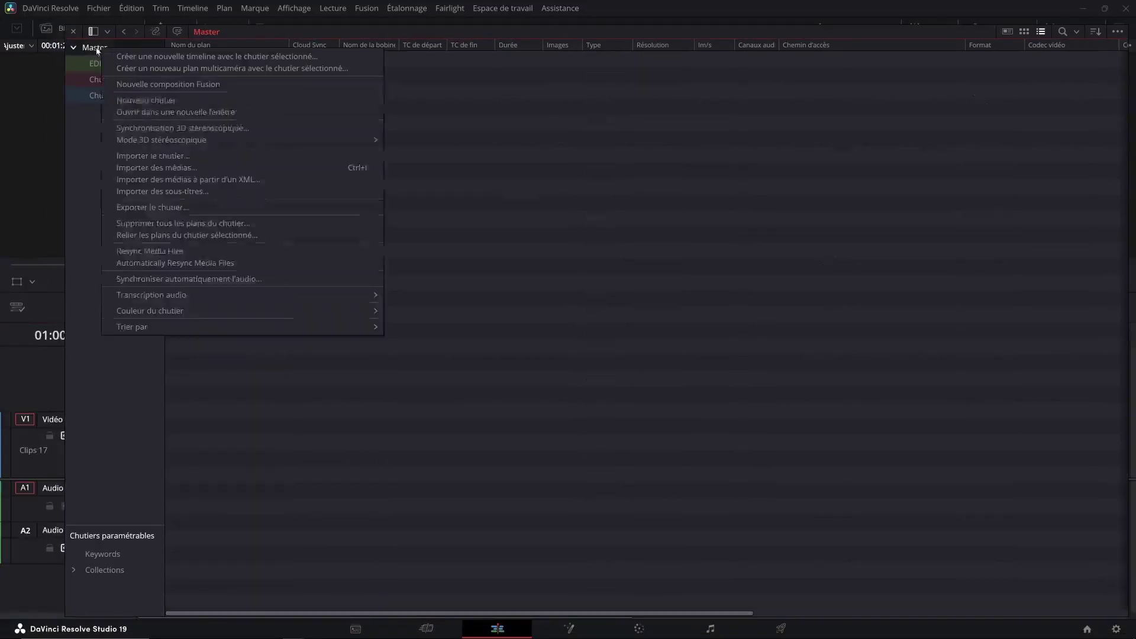
{"action": "left_click", "coordinate": [150, 113]}
{"action": "left_click_drag", "start_coordinate": [270, 45], "coordinate": [215, 57]}
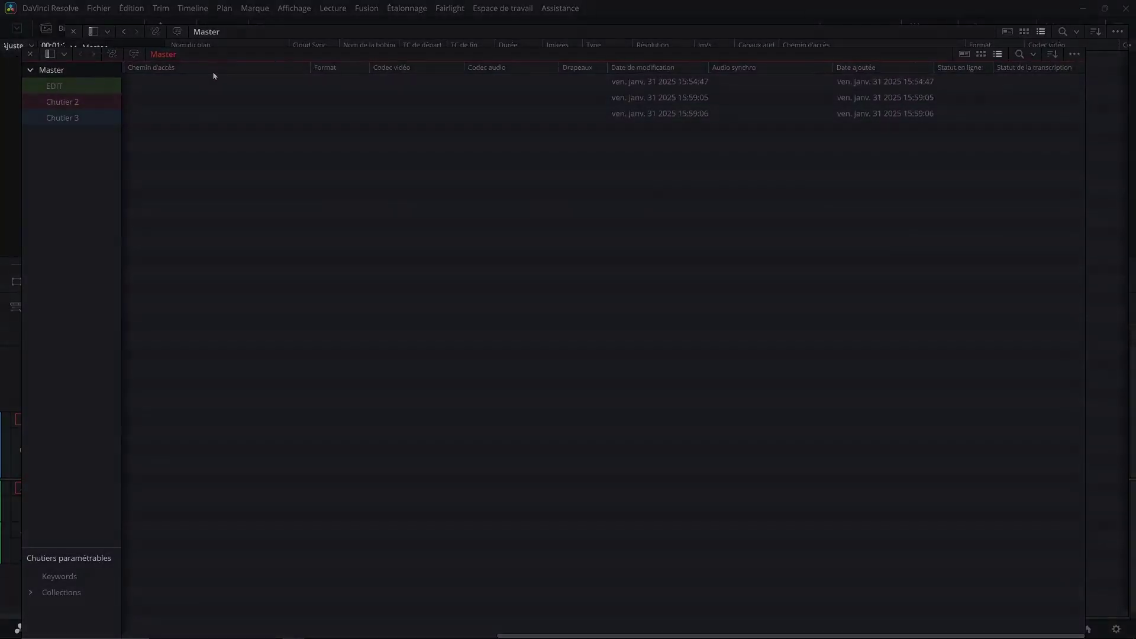